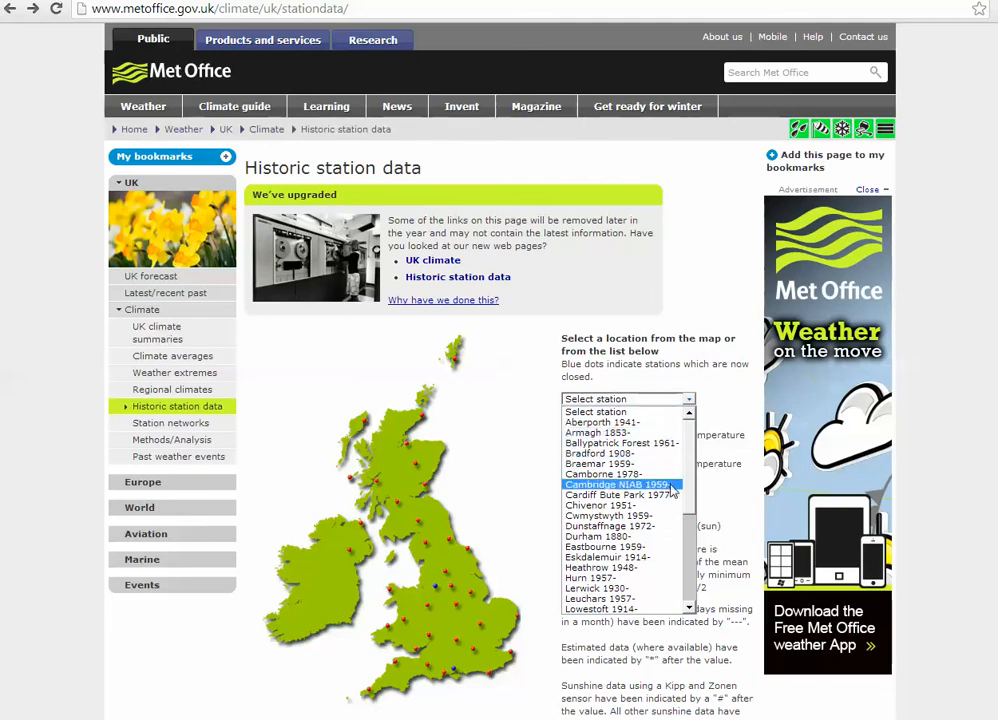
# Open the historic weather data for the Oxford 1853- station and skim its first years
pyautogui.moveTo(690, 483); pyautogui.dragTo(688, 579)
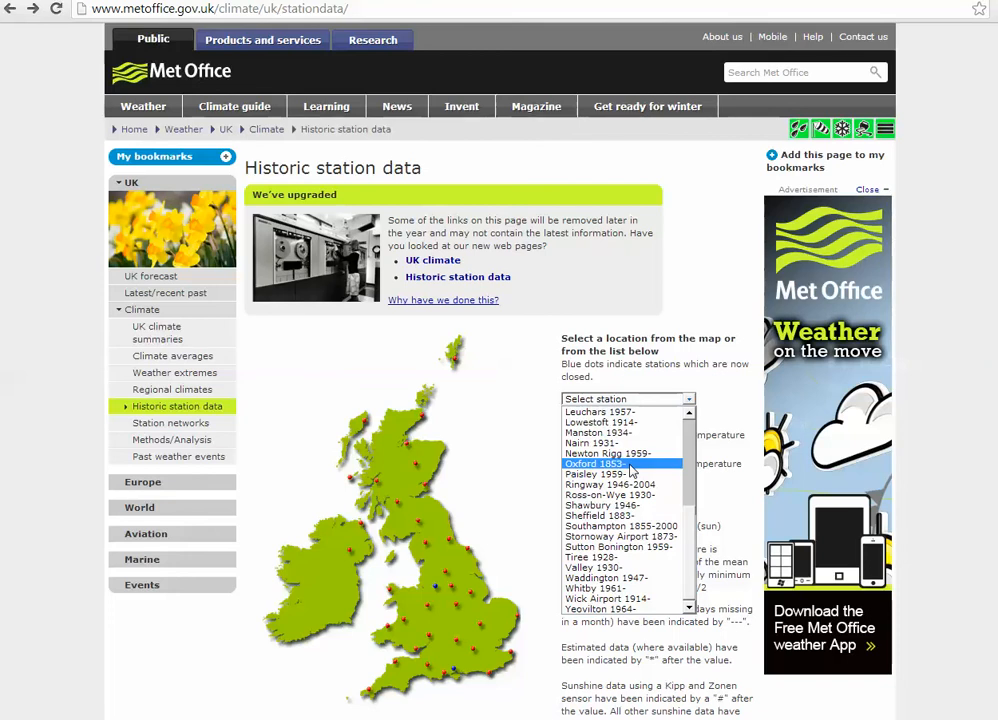
pyautogui.click(630, 467)
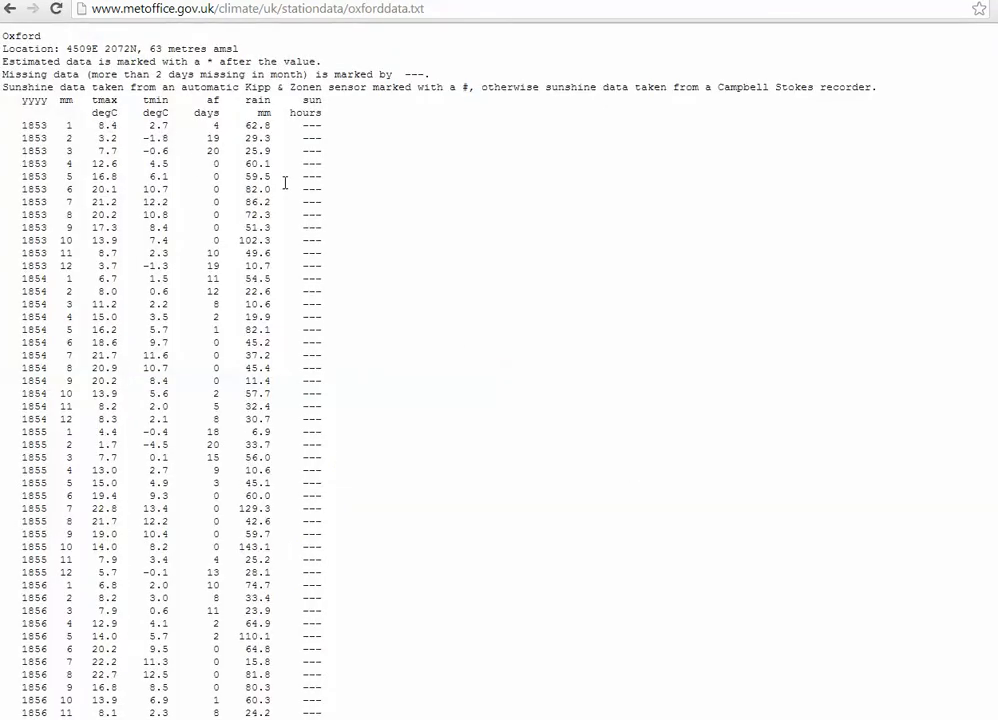
pyautogui.scroll(-6, 285, 183)
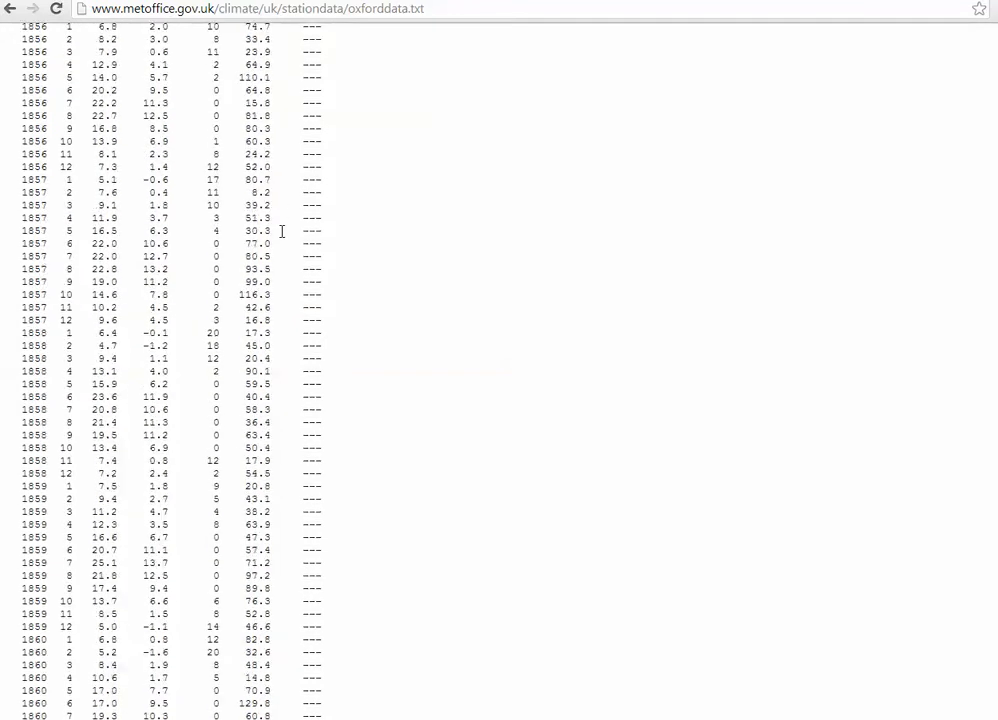
pyautogui.scroll(6, 282, 231)
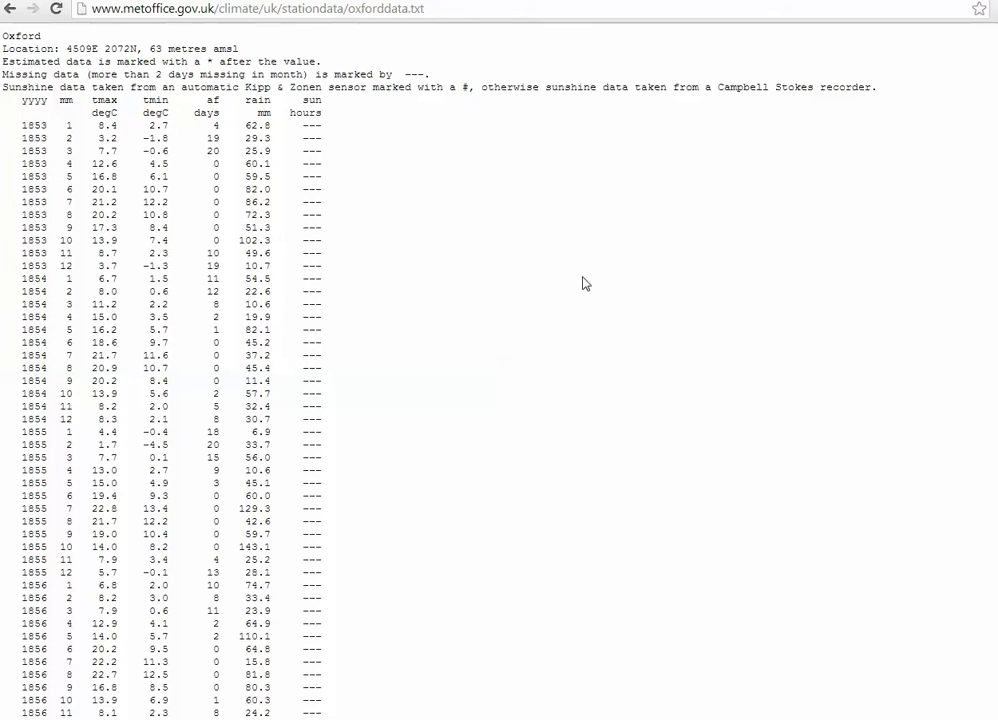
# Copy the Oxford weather records from the page and paste them into an empty Notepad document
pyautogui.scroll(-4, 655, 332)
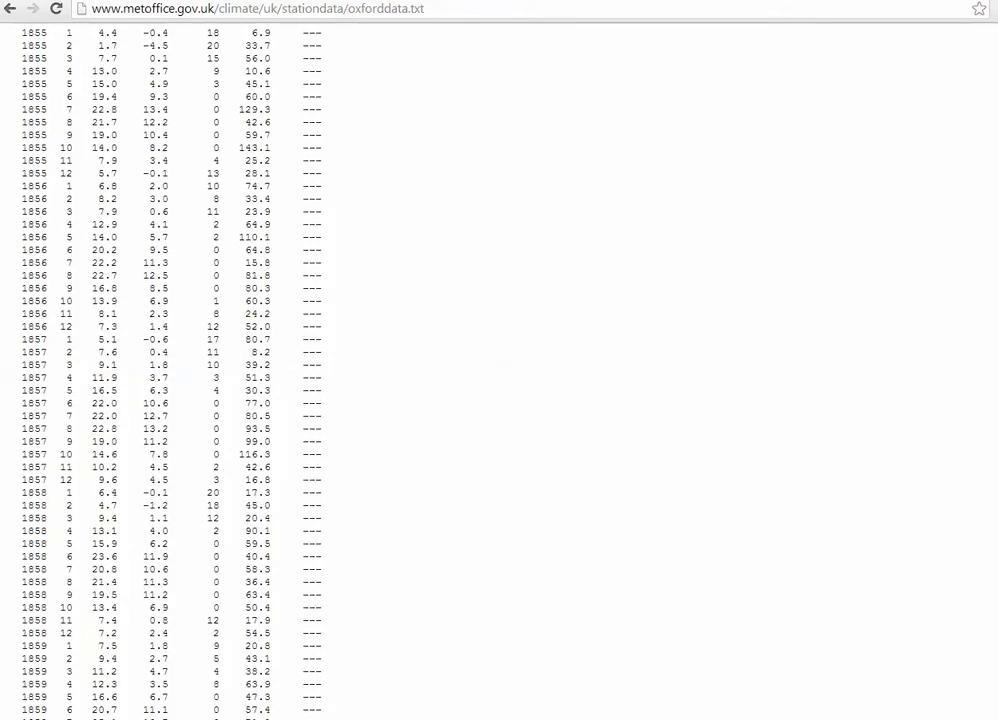
pyautogui.scroll(-20, 498, 370)
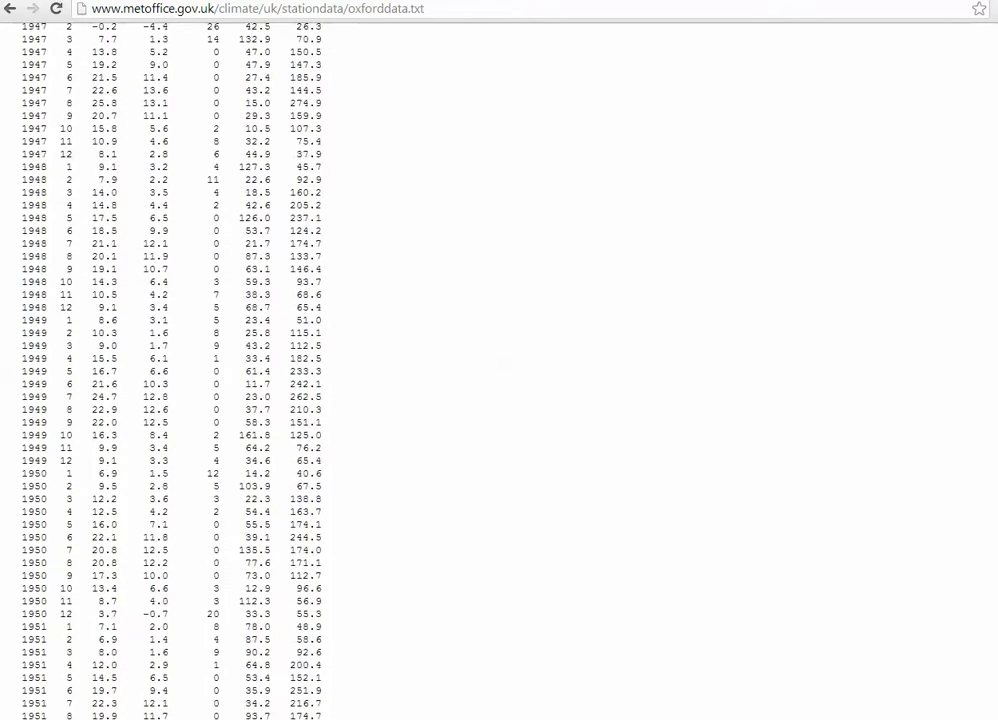
pyautogui.scroll(-20, 498, 370)
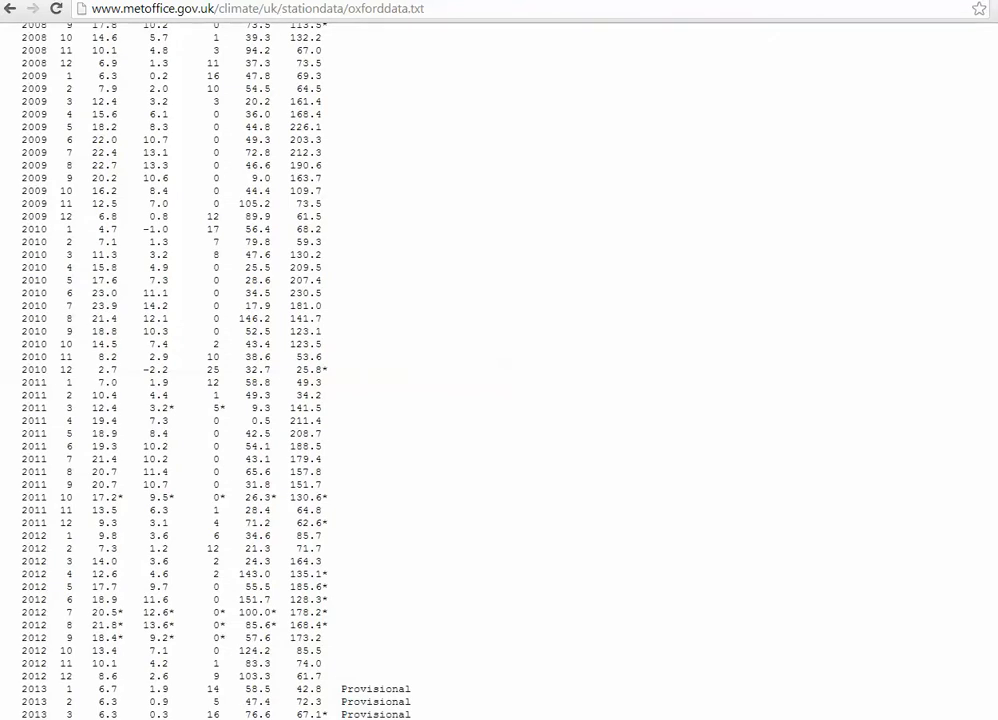
pyautogui.hotkey('ctrl', 'a')
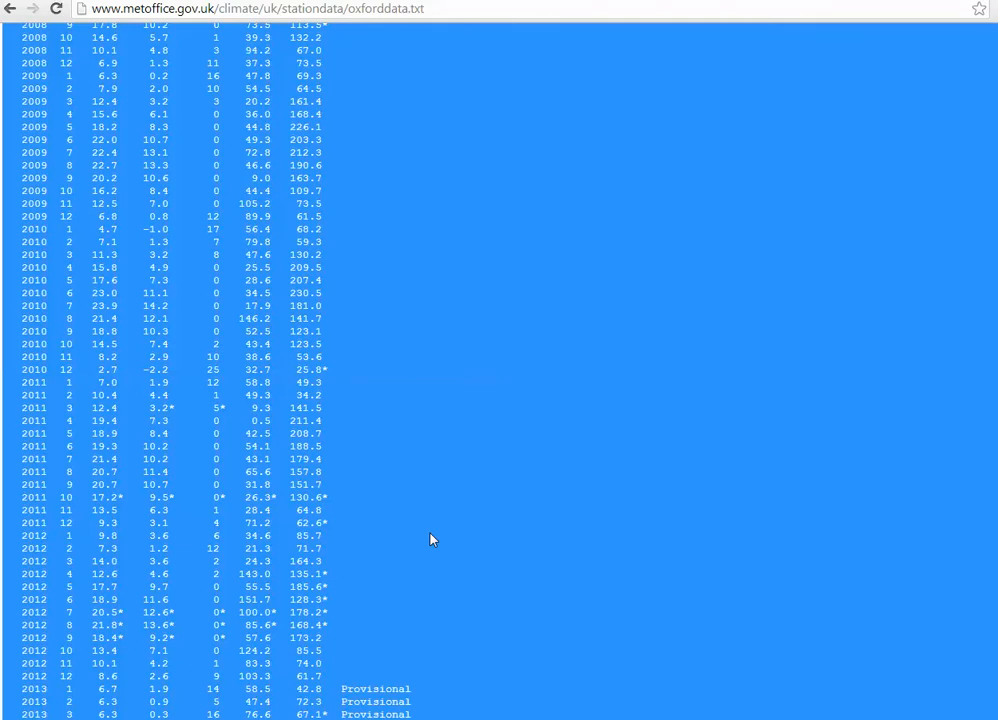
pyautogui.click(340, 718)
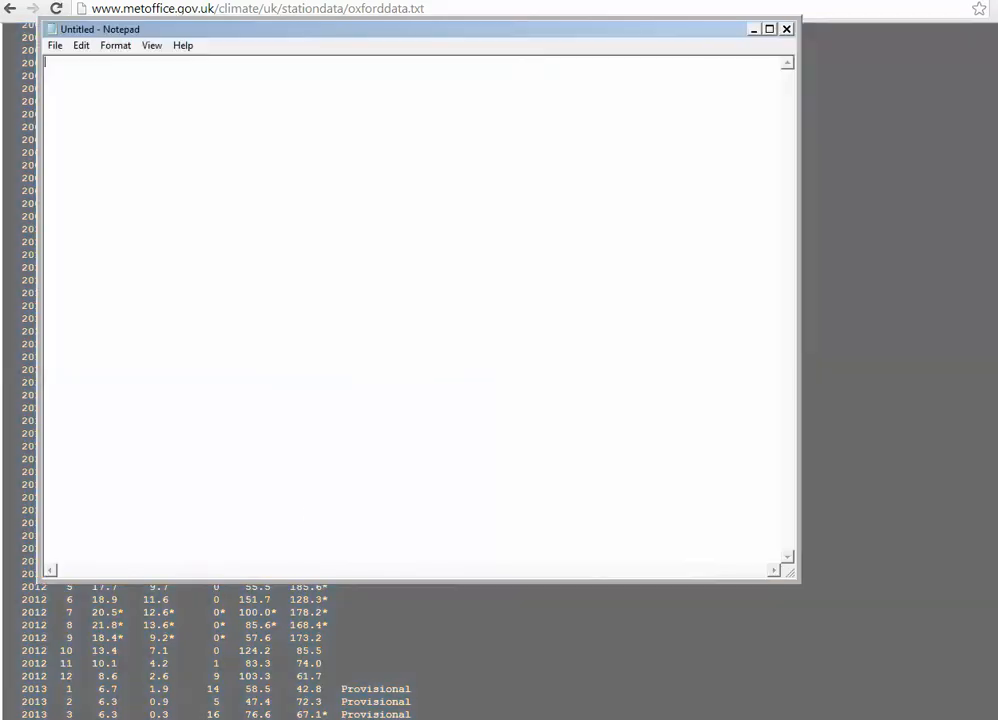
pyautogui.hotkey('ctrl', 'v')
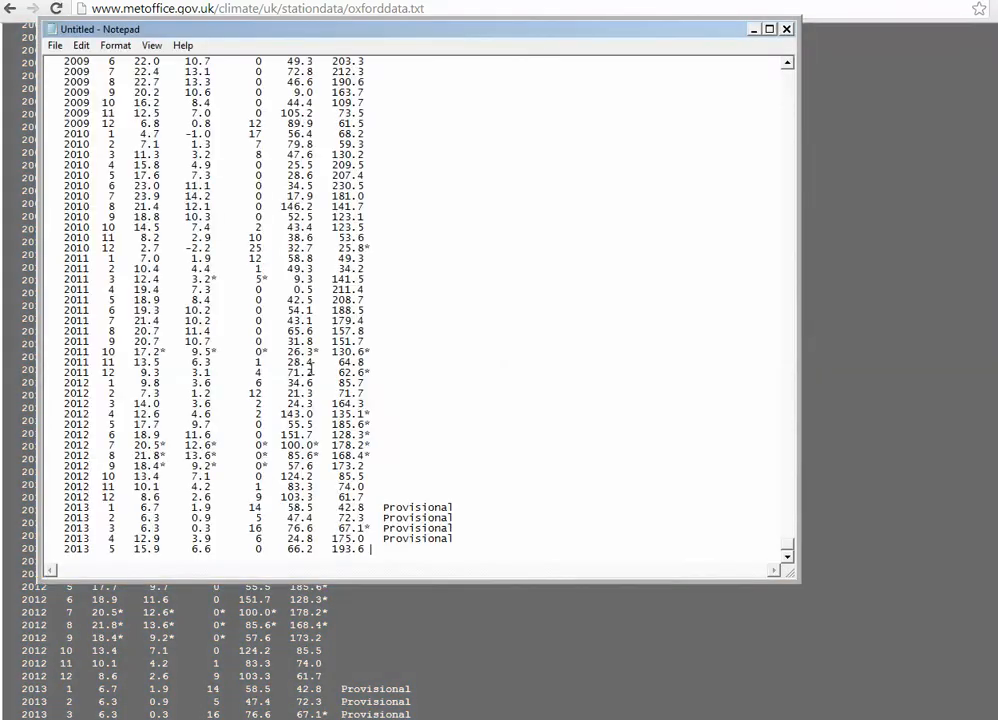
# Save the pasted records as a text file named oxford in the 2013 BIO 202 folder
pyautogui.click(53, 44)
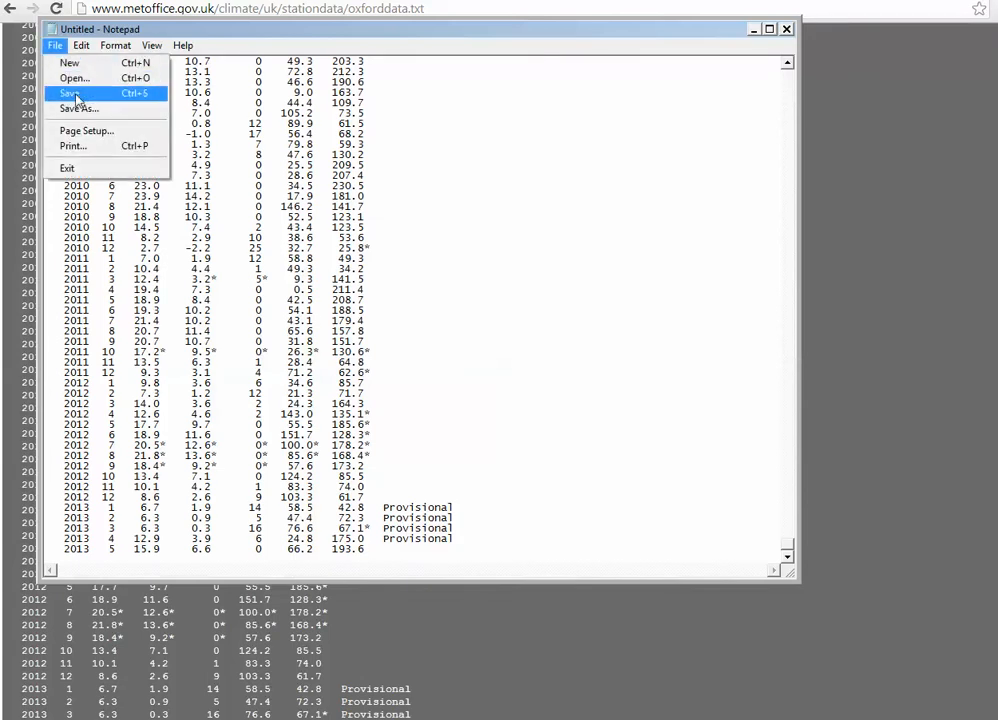
pyautogui.click(68, 93)
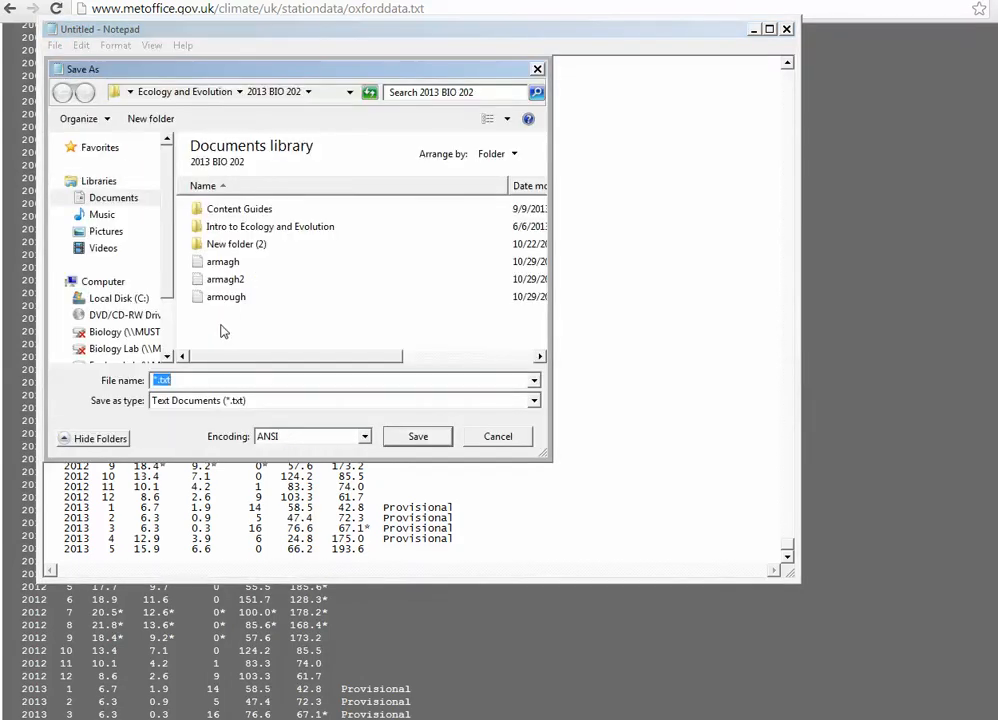
pyautogui.click(155, 381)
pyautogui.write('oxford')
pyautogui.click(420, 438)
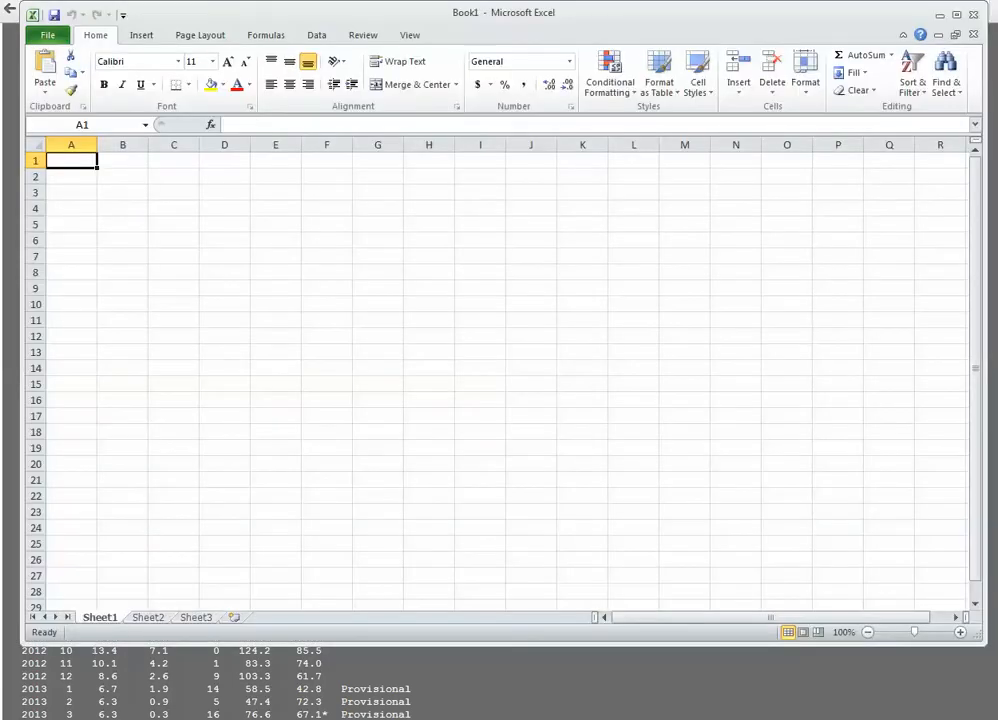
# Switch to Excel and open the oxford text file from Courses, Ecology and Evolution, 2013 BIO 202, with the file type set to Text Files
pyautogui.click(58, 41)
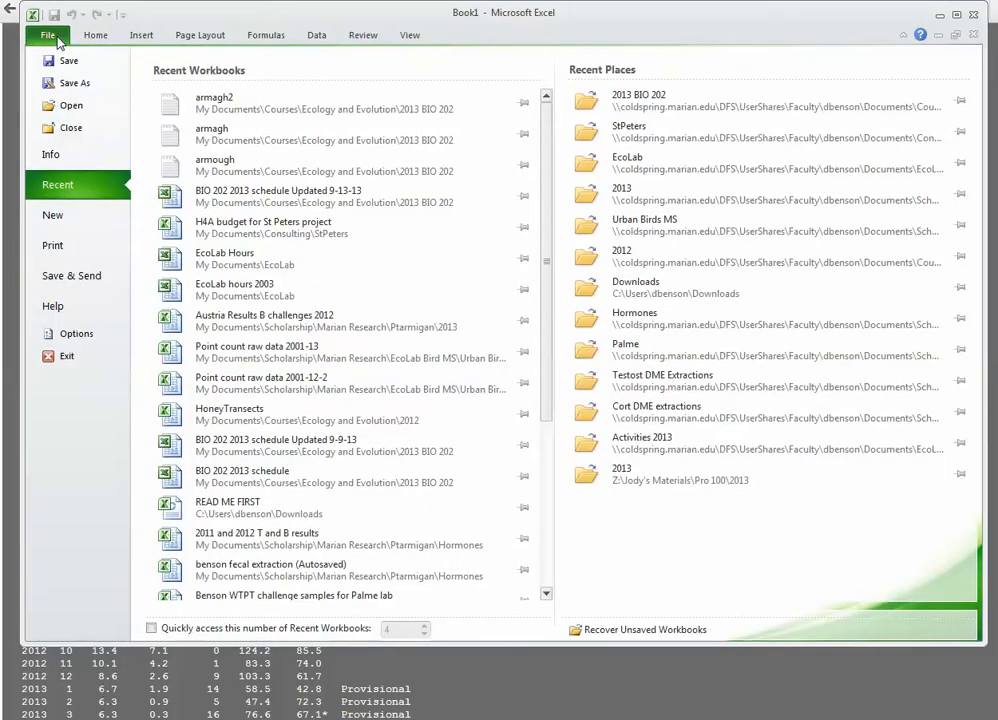
pyautogui.click(70, 105)
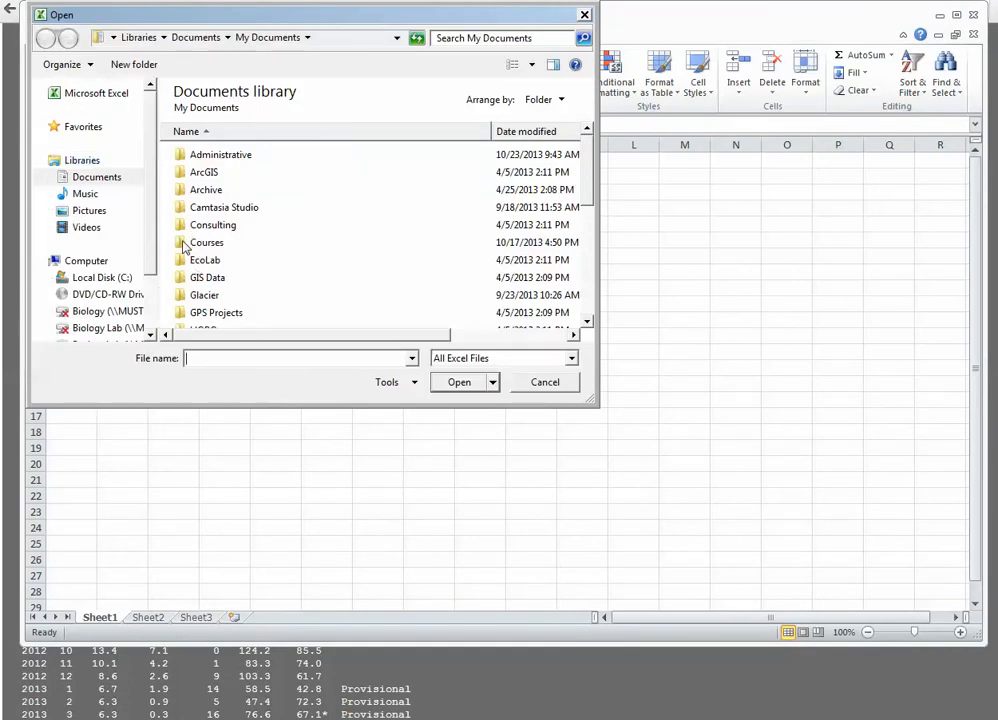
pyautogui.doubleClick(183, 247)
pyautogui.doubleClick(181, 280)
pyautogui.doubleClick(178, 210)
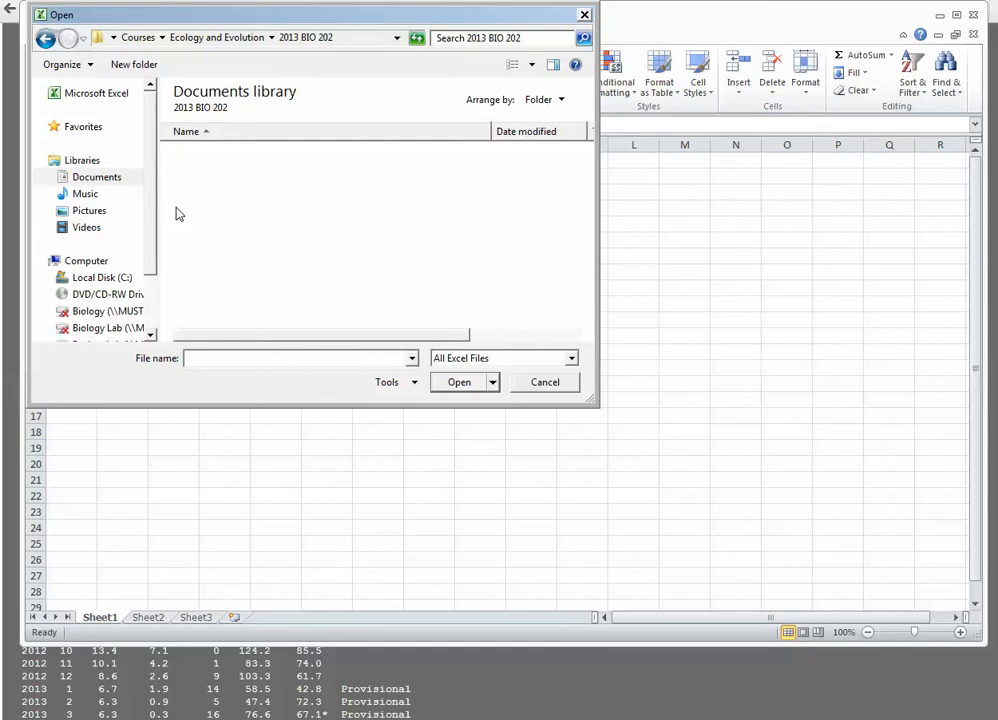
pyautogui.click(572, 360)
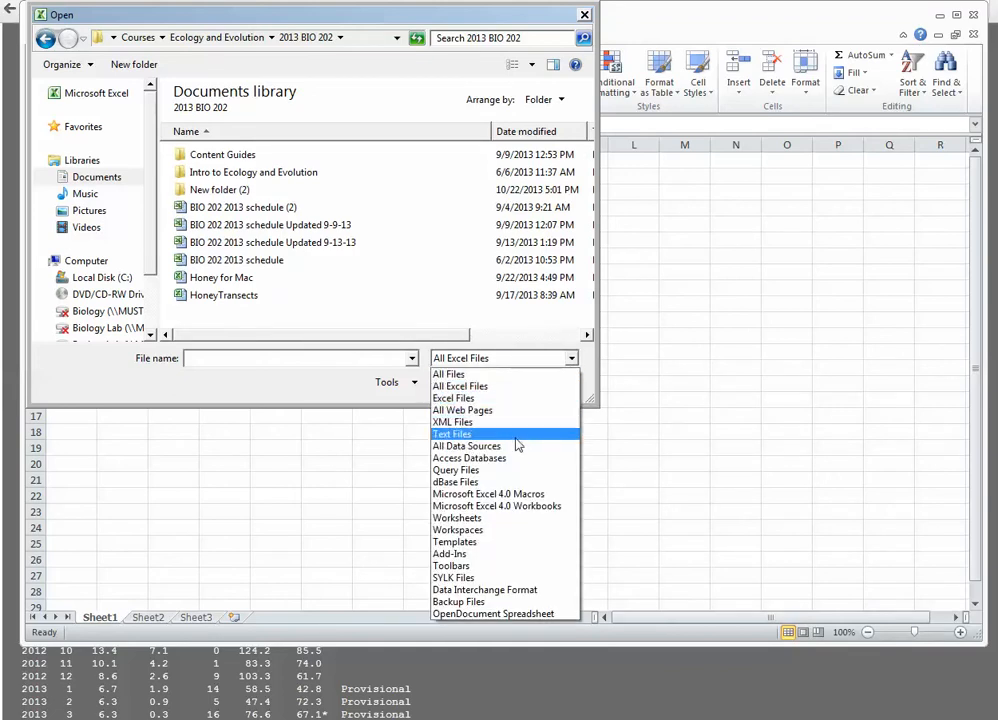
pyautogui.click(517, 434)
pyautogui.click(212, 262)
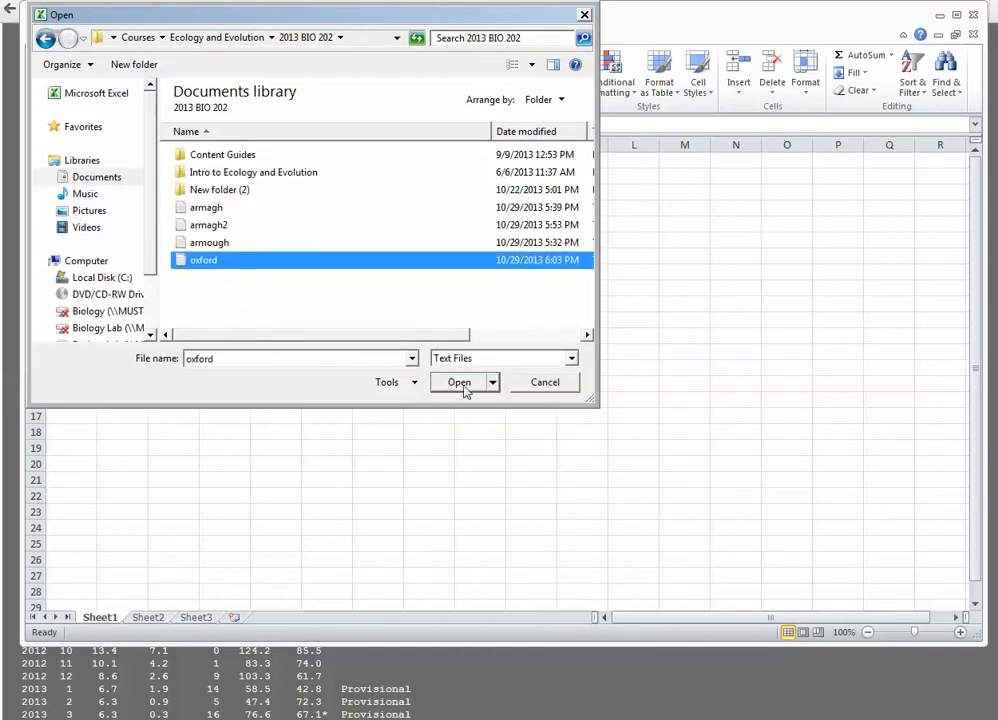
pyautogui.click(462, 386)
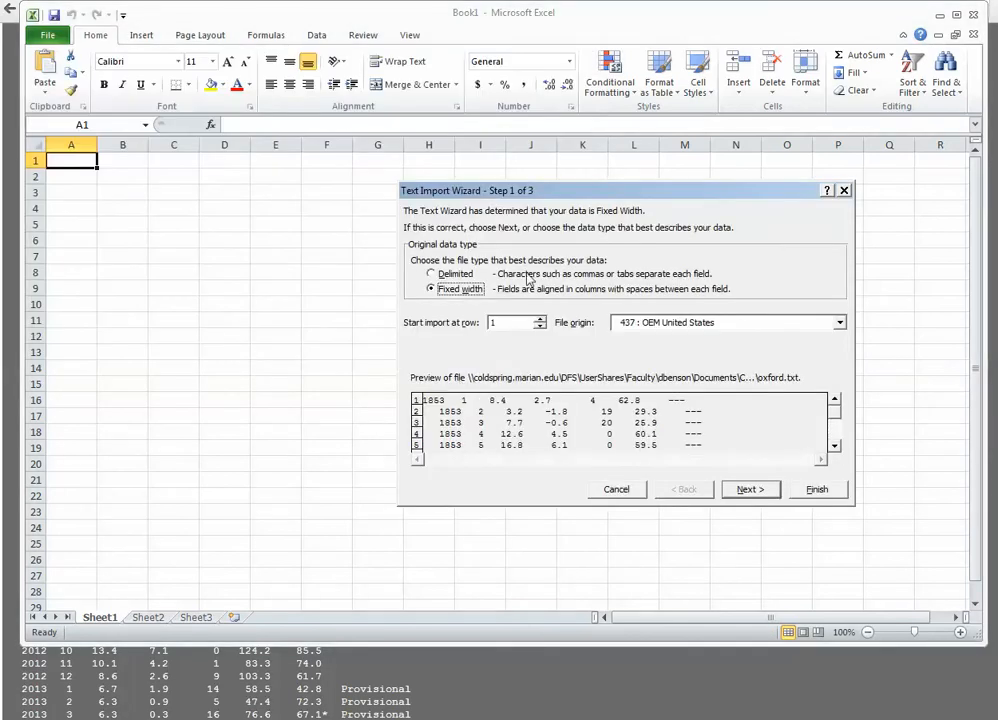
# Import the text as delimited data using Space instead of Tab as the delimiter, keeping the General column format
pyautogui.moveTo(575, 194); pyautogui.dragTo(390, 197)
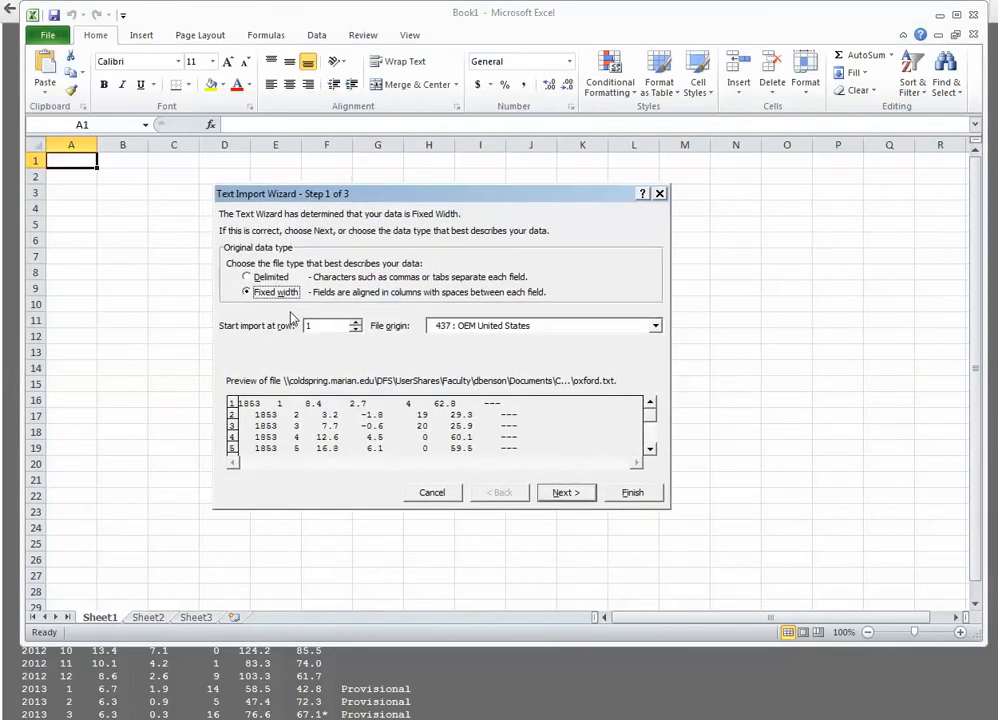
pyautogui.click(247, 278)
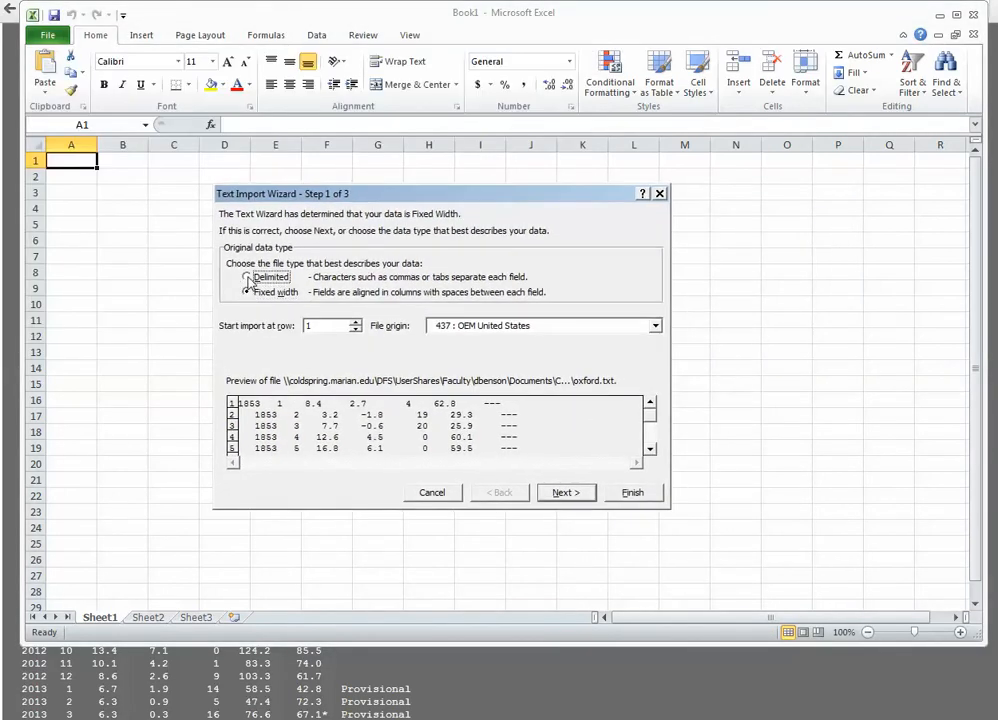
pyautogui.click(566, 492)
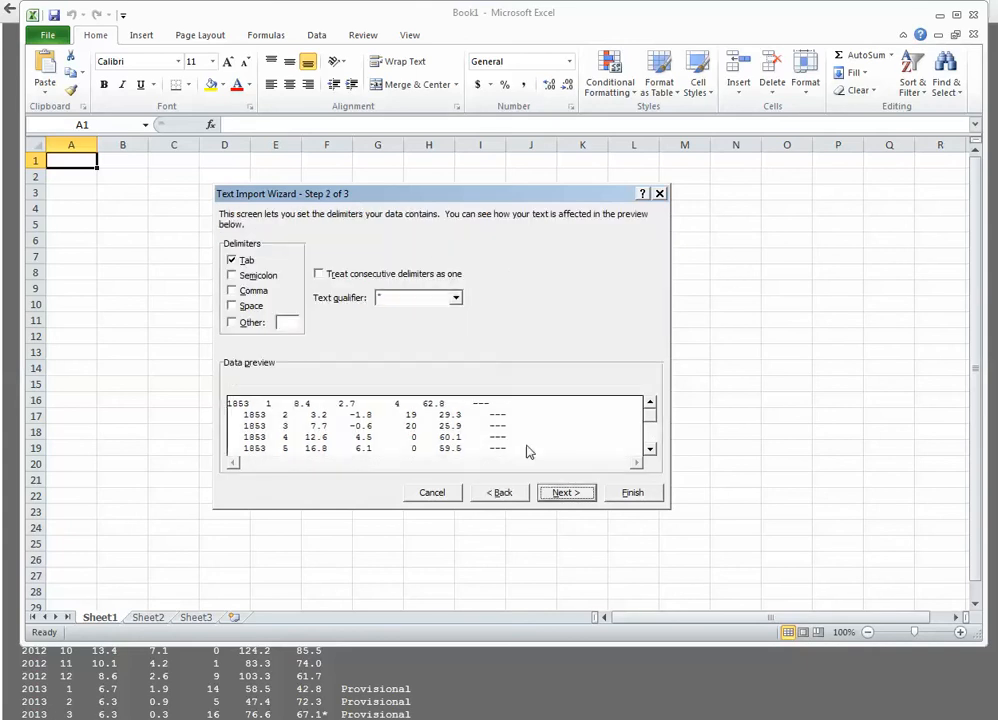
pyautogui.click(233, 261)
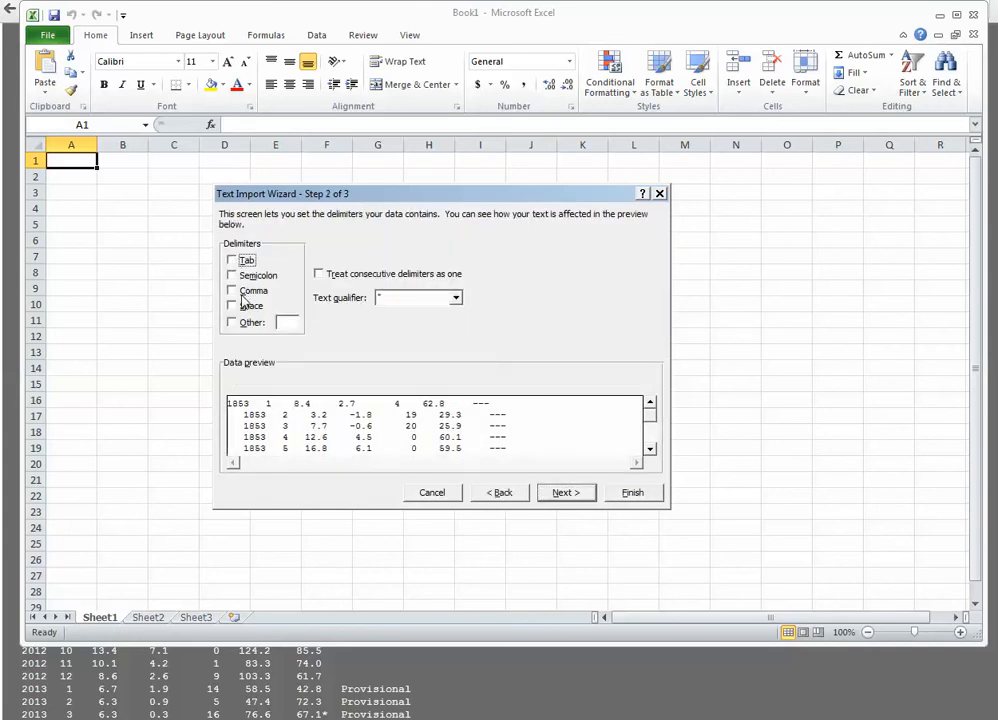
pyautogui.click(233, 306)
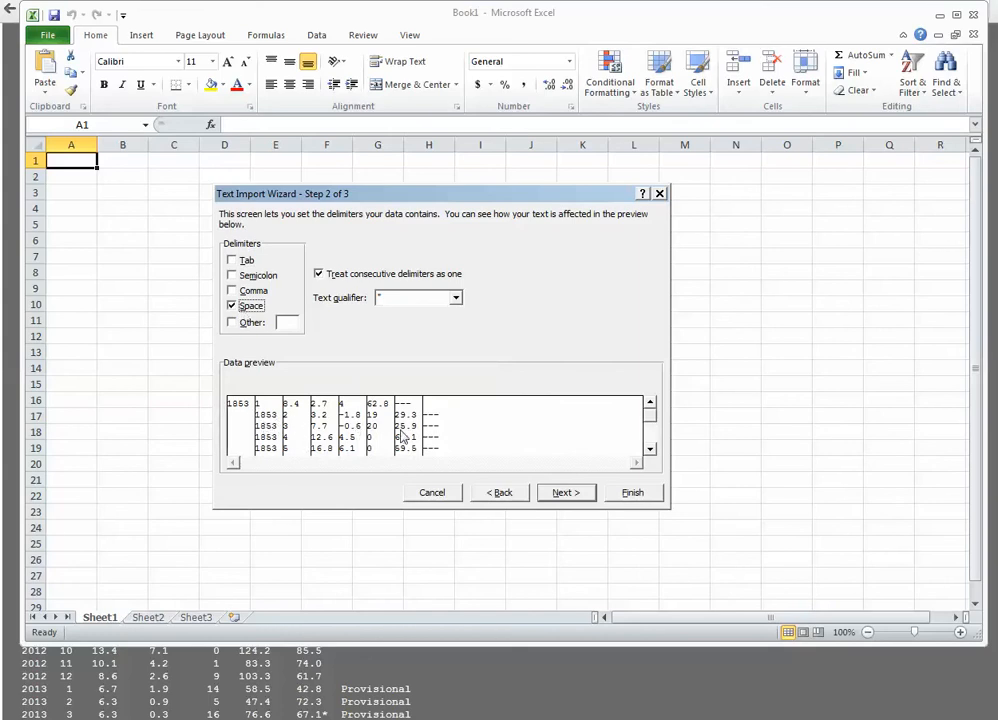
pyautogui.click(564, 494)
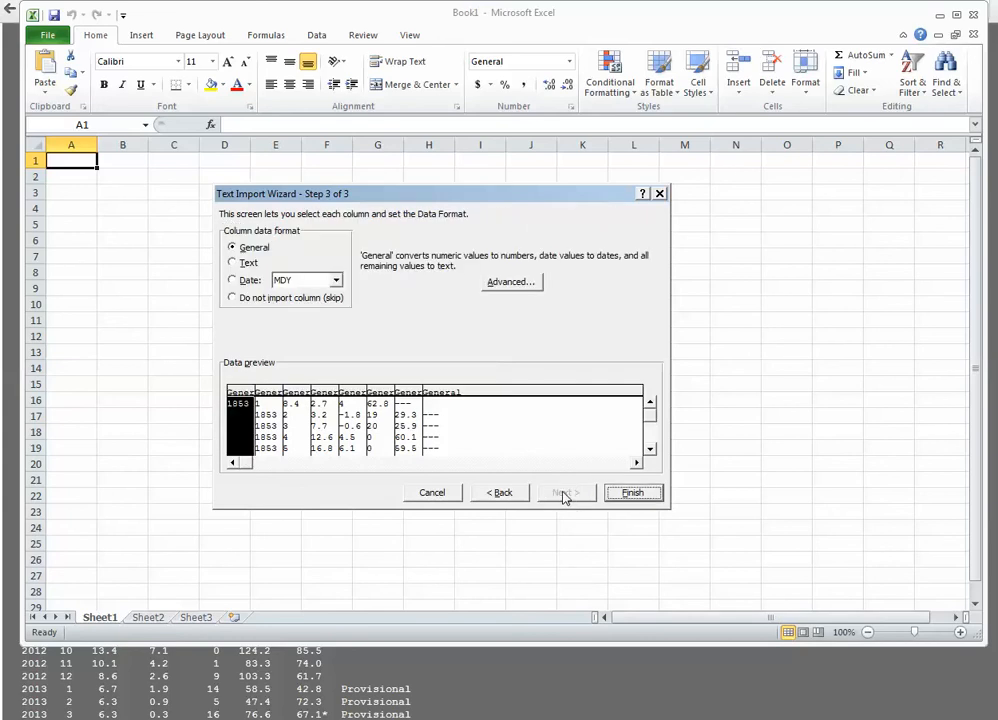
pyautogui.click(632, 494)
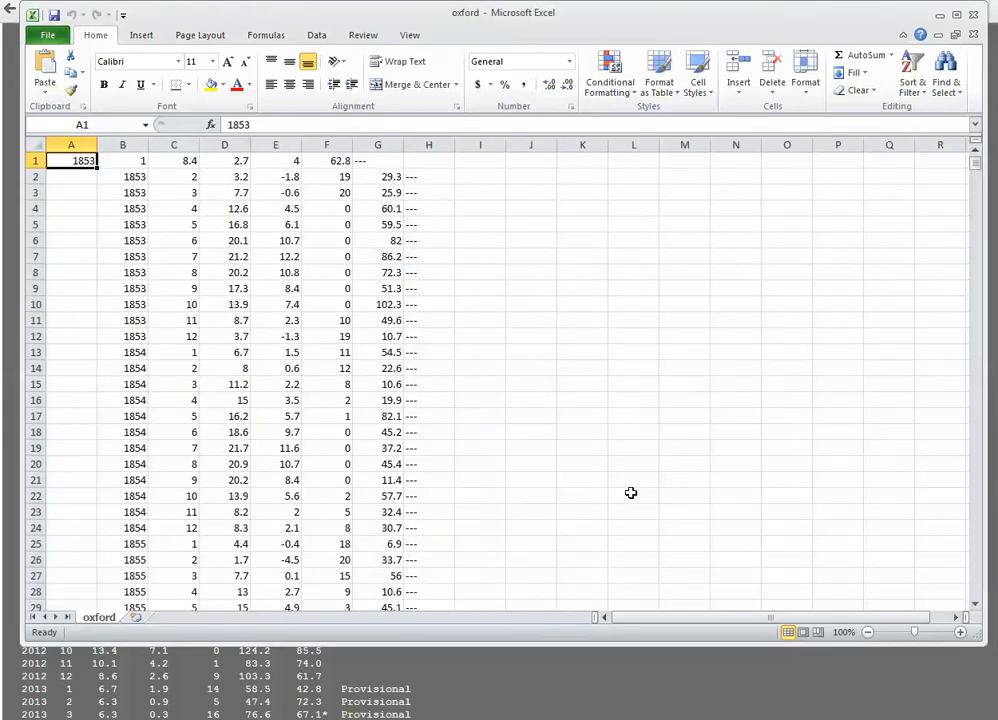
# Clear the values in A1:H1 and enter the headings Year, Month, Tmax and Tmin in B1:E1
pyautogui.keyDown('shift'); pyautogui.click(415, 162); pyautogui.keyUp('shift')
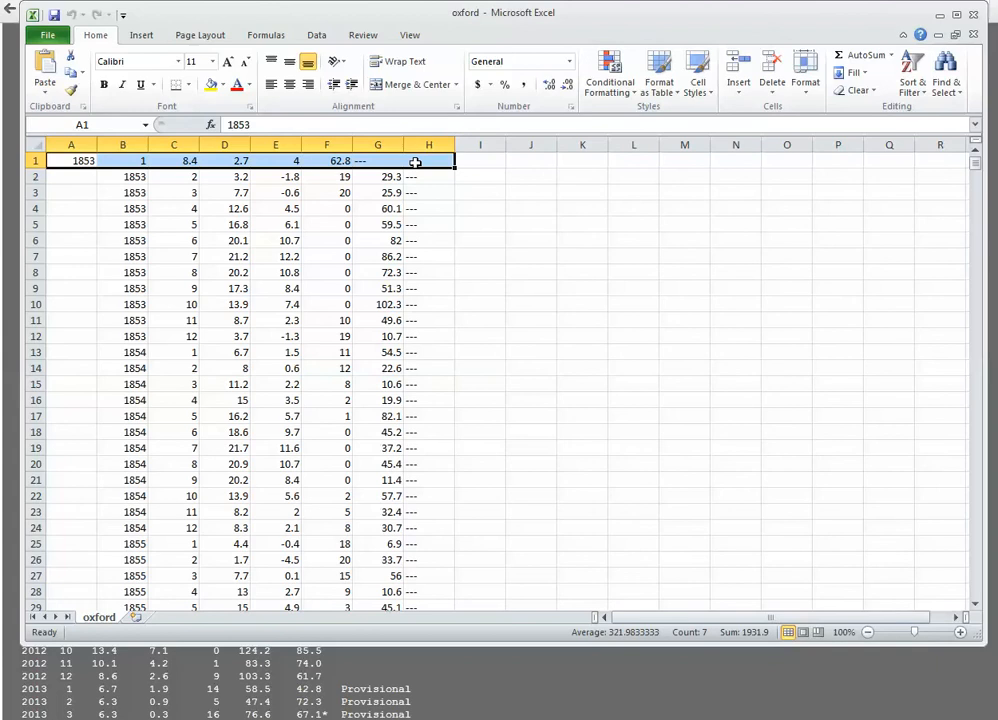
pyautogui.press('Delete')
pyautogui.click(130, 165)
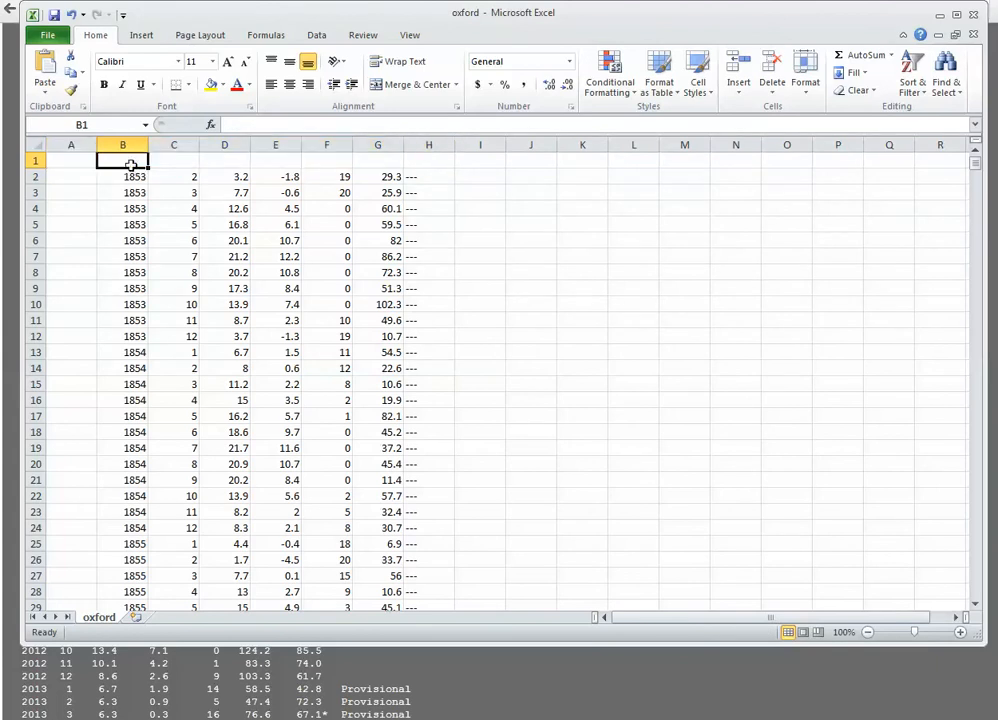
pyautogui.write('Year')
pyautogui.press('Tab')
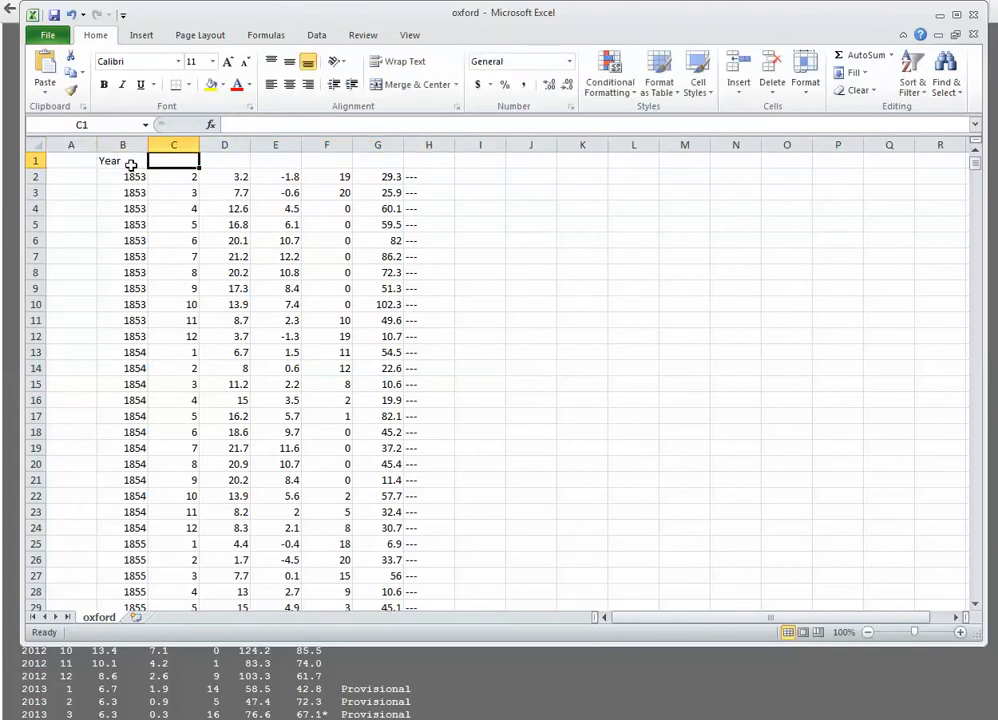
pyautogui.write('Month')
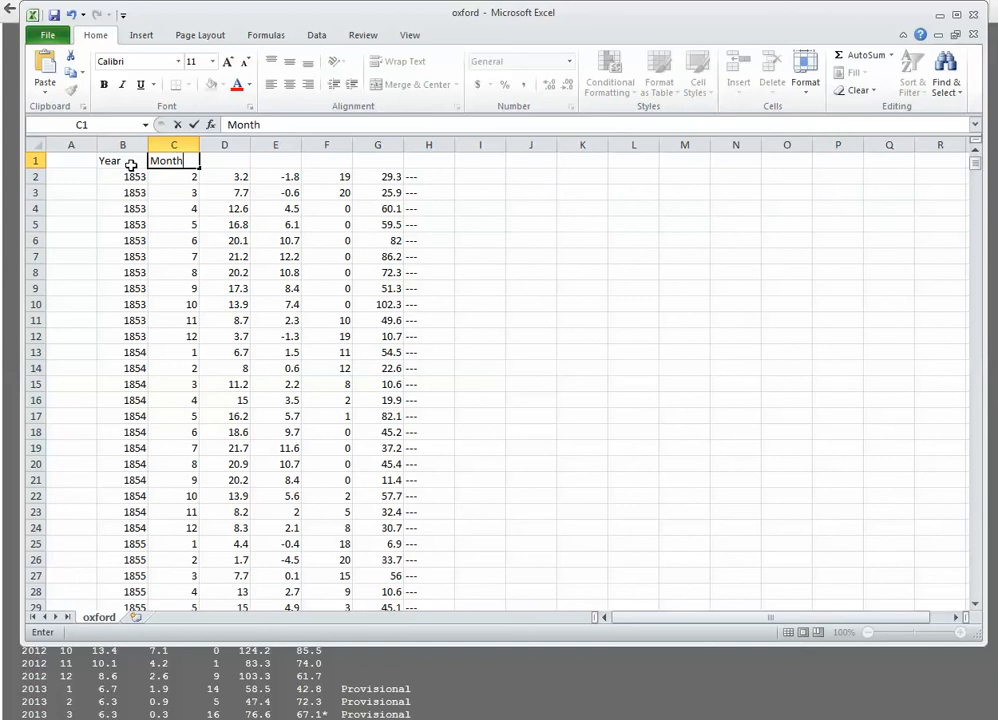
pyautogui.press('Tab')
pyautogui.write('T')
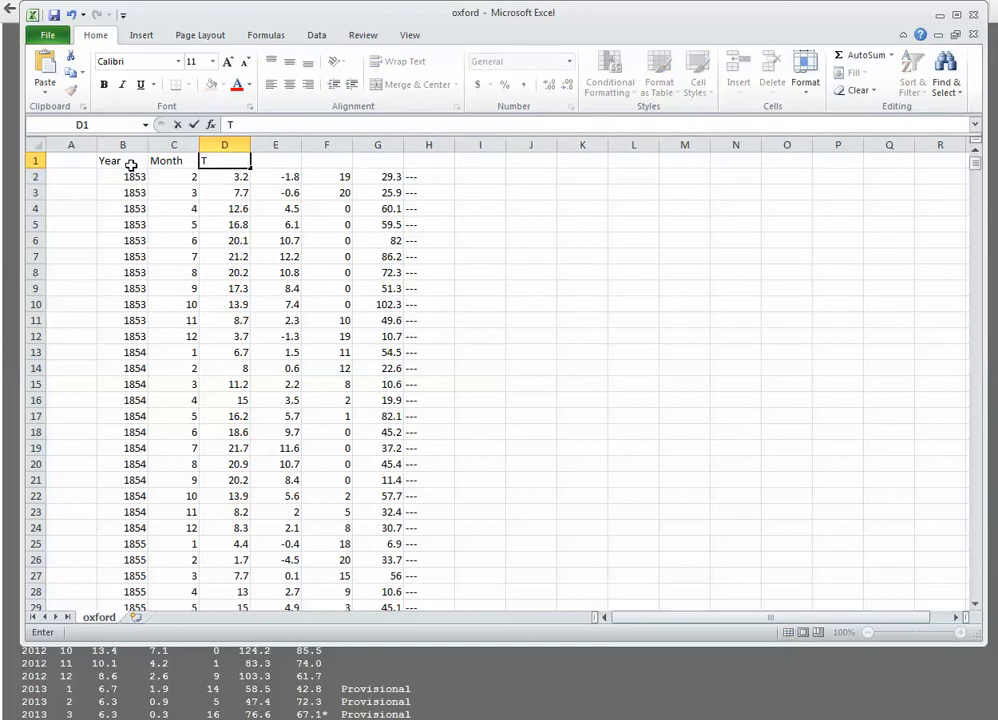
pyautogui.write('max')
pyautogui.press('Tab')
pyautogui.write('Tmin')
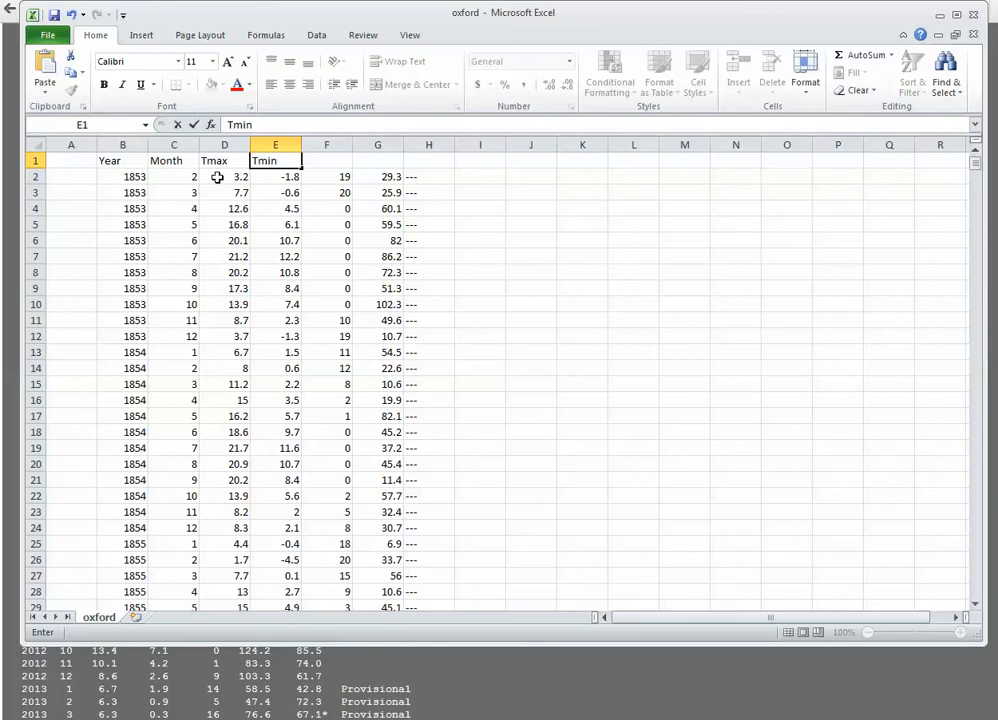
# Clear the contents of columns F through H, leaving only the year, month and temperature columns
pyautogui.click(333, 174)
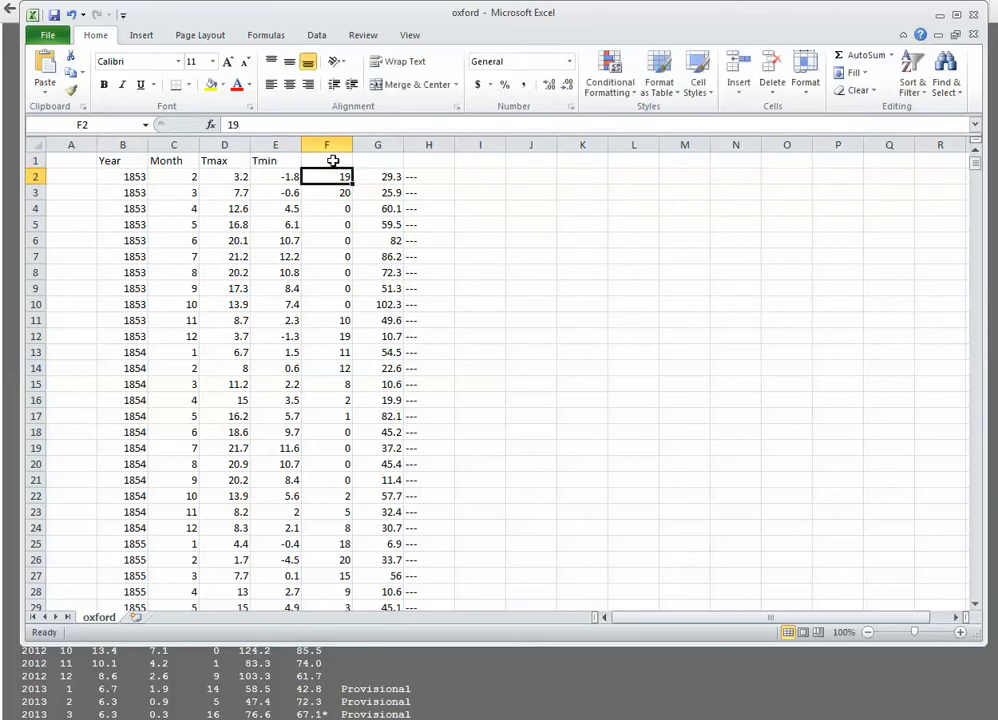
pyautogui.moveTo(333, 161); pyautogui.dragTo(414, 180)
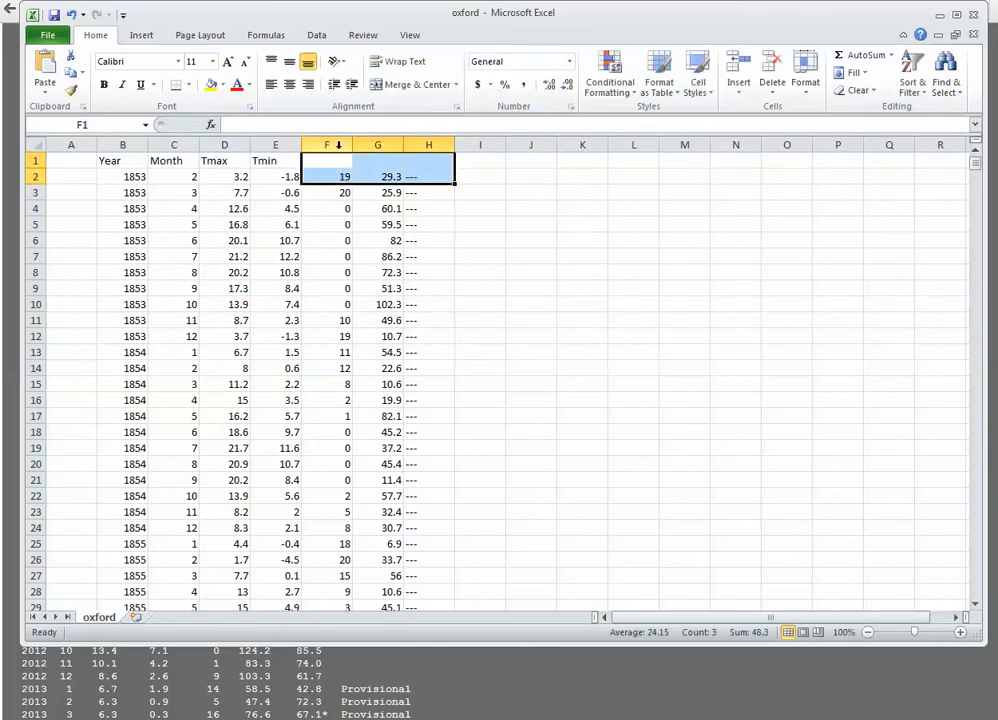
pyautogui.click(335, 145)
pyautogui.keyDown('shift'); pyautogui.click(418, 144); pyautogui.keyUp('shift')
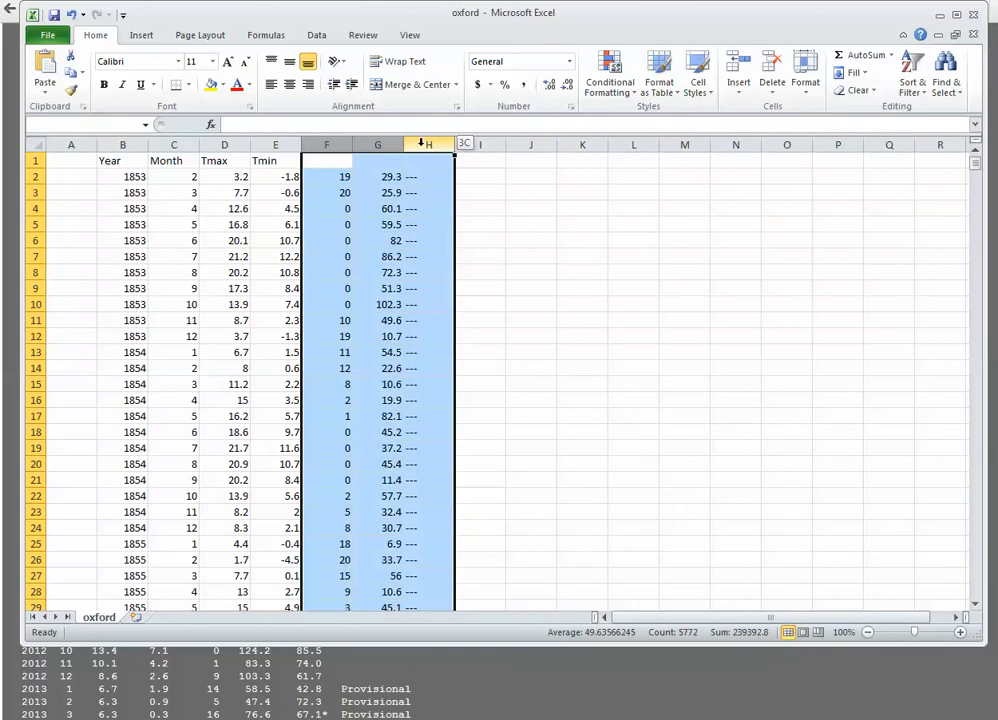
pyautogui.press('Delete')
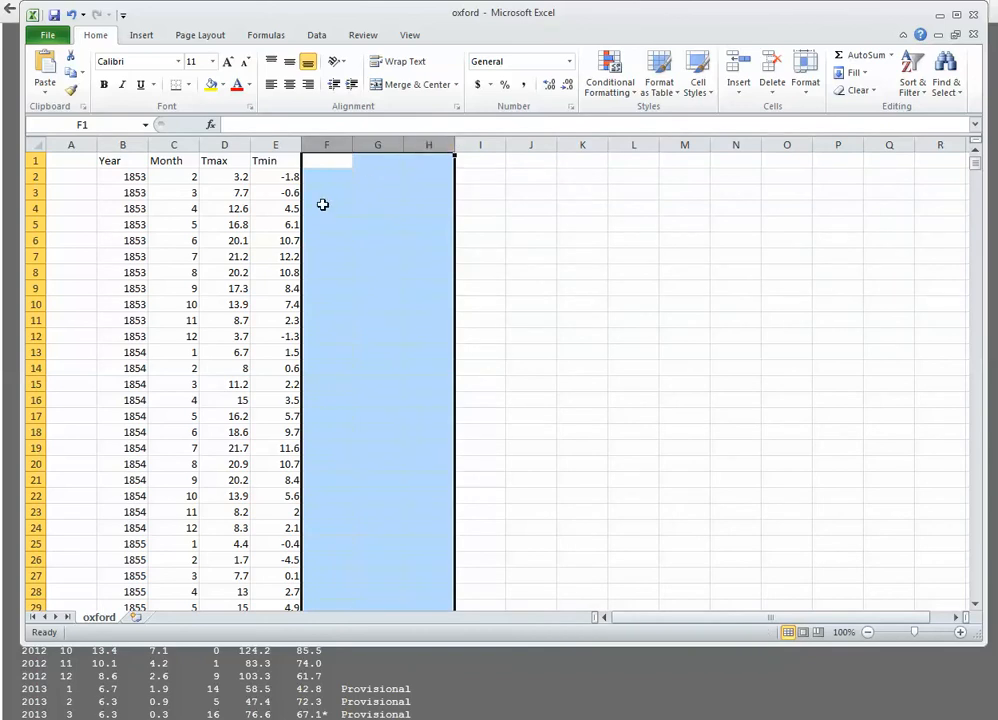
pyautogui.click(389, 231)
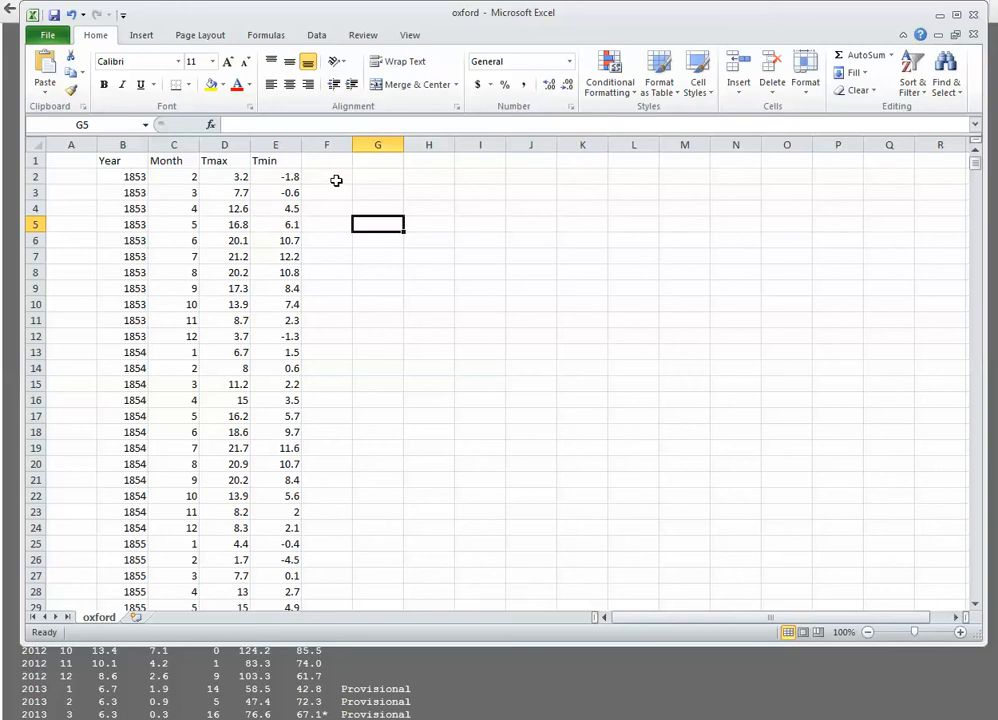
# Insert an AVERAGE function in F2 over the twelve Tmin values in E2:E13
pyautogui.click(336, 180)
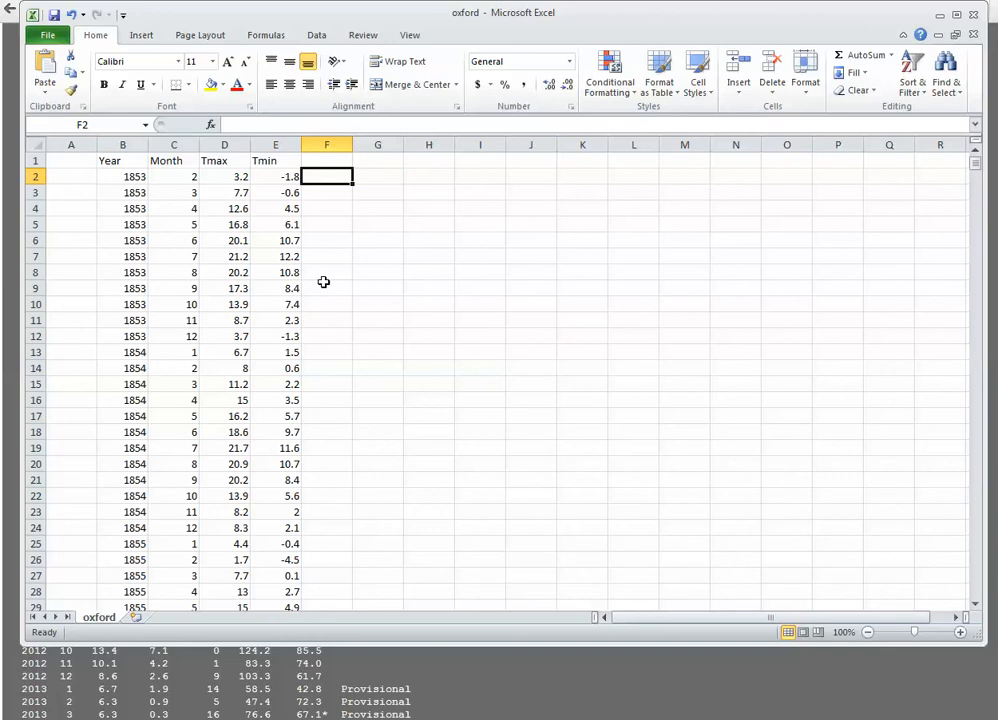
pyautogui.moveTo(287, 176); pyautogui.dragTo(288, 257)
pyautogui.click(325, 177)
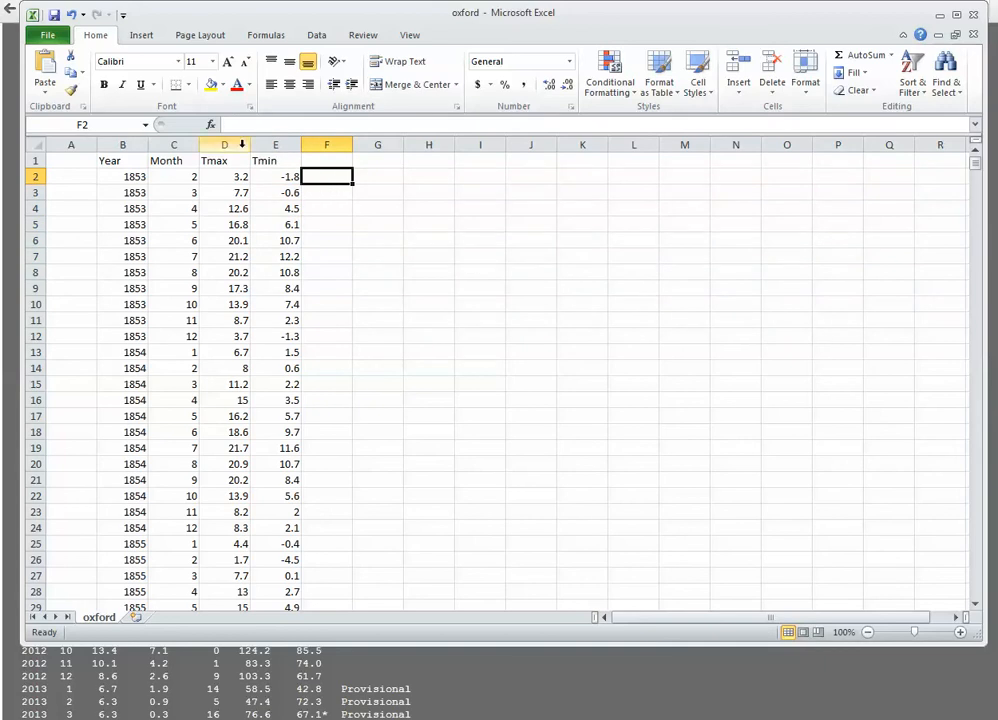
pyautogui.click(210, 124)
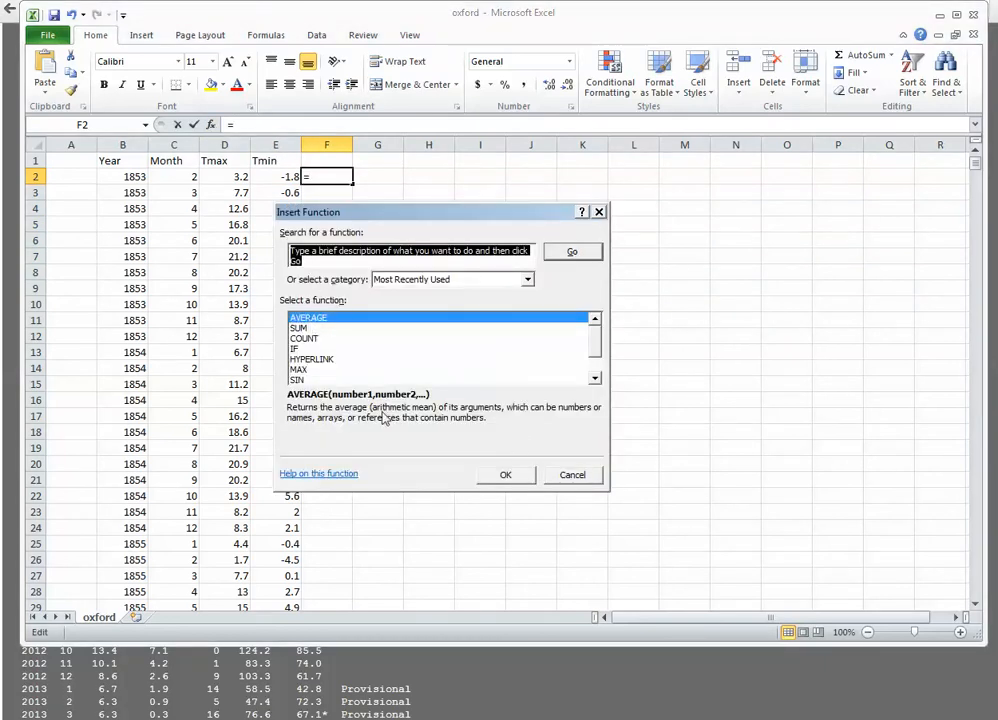
pyautogui.click(507, 475)
pyautogui.moveTo(260, 221); pyautogui.dragTo(477, 191)
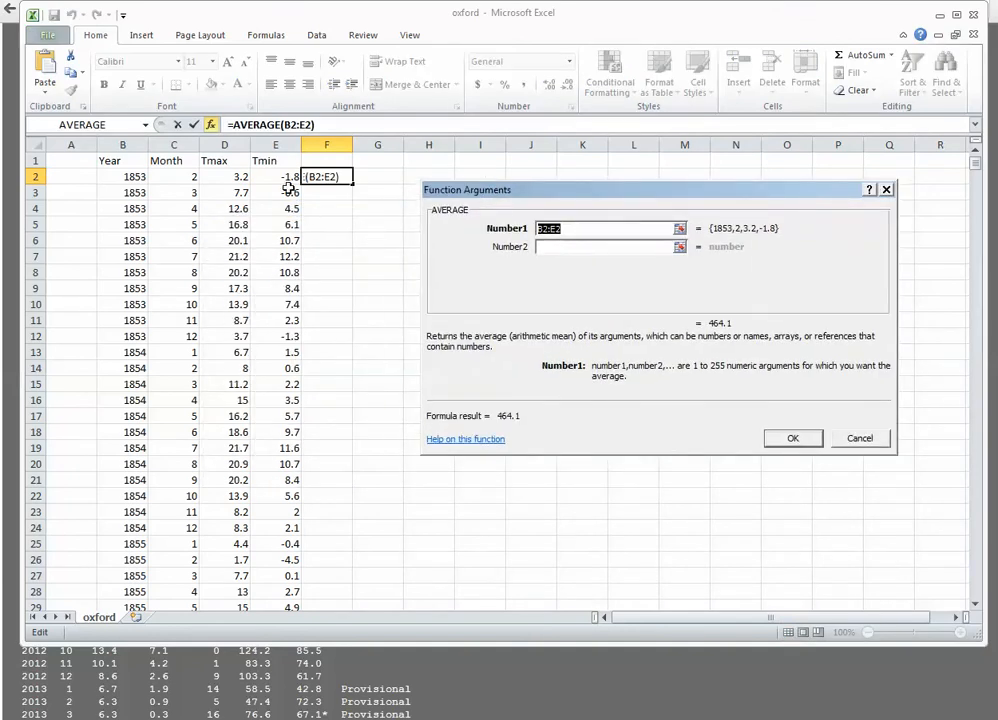
pyautogui.moveTo(285, 181); pyautogui.dragTo(292, 350)
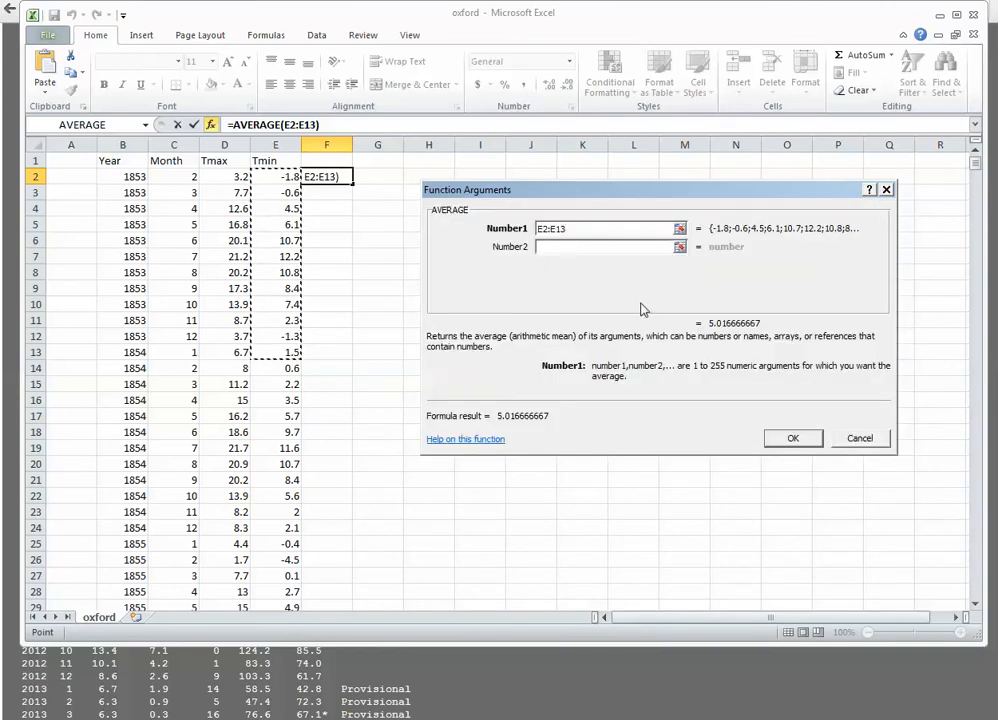
pyautogui.click(792, 439)
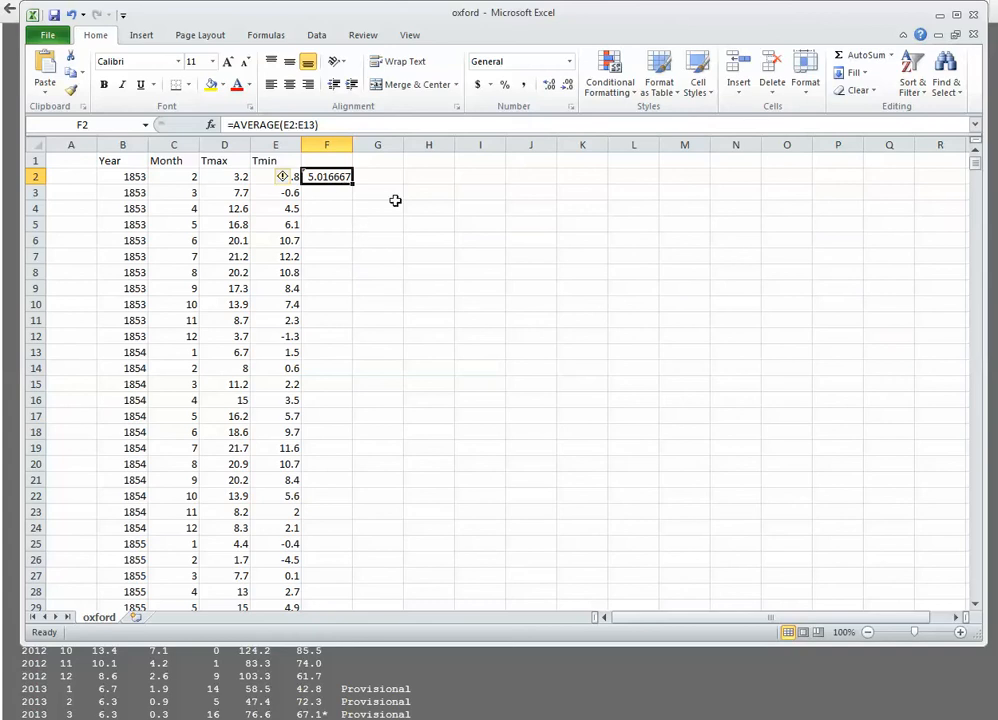
# Copy the running-average formula from F2 into F3:F1916 and check the filled column
pyautogui.hotkey('ctrl', 'c')
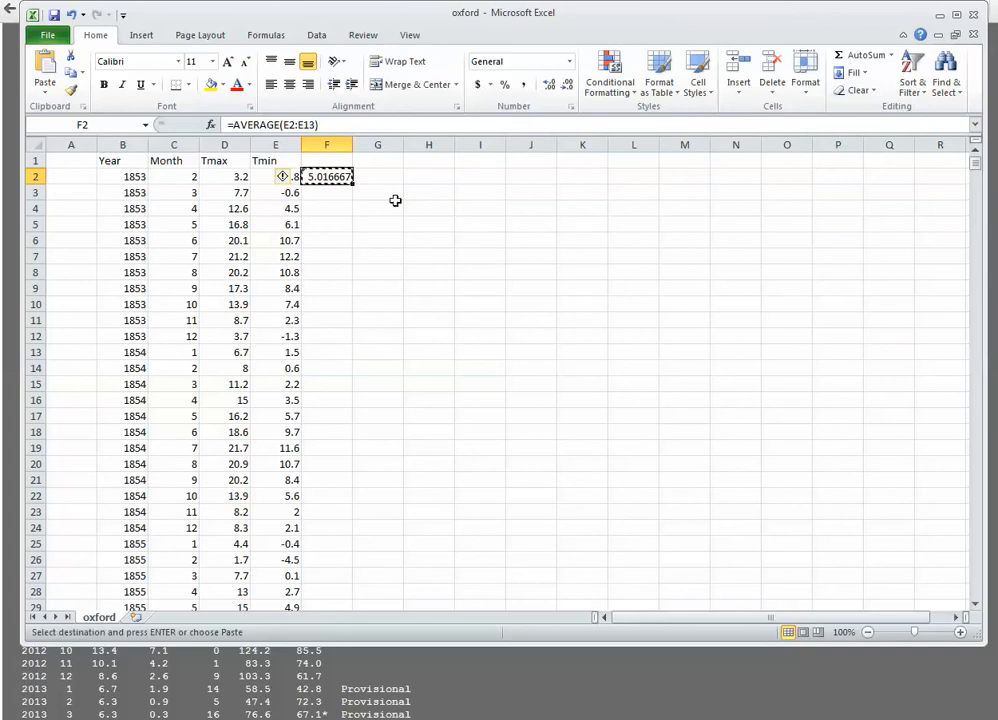
pyautogui.click(326, 195)
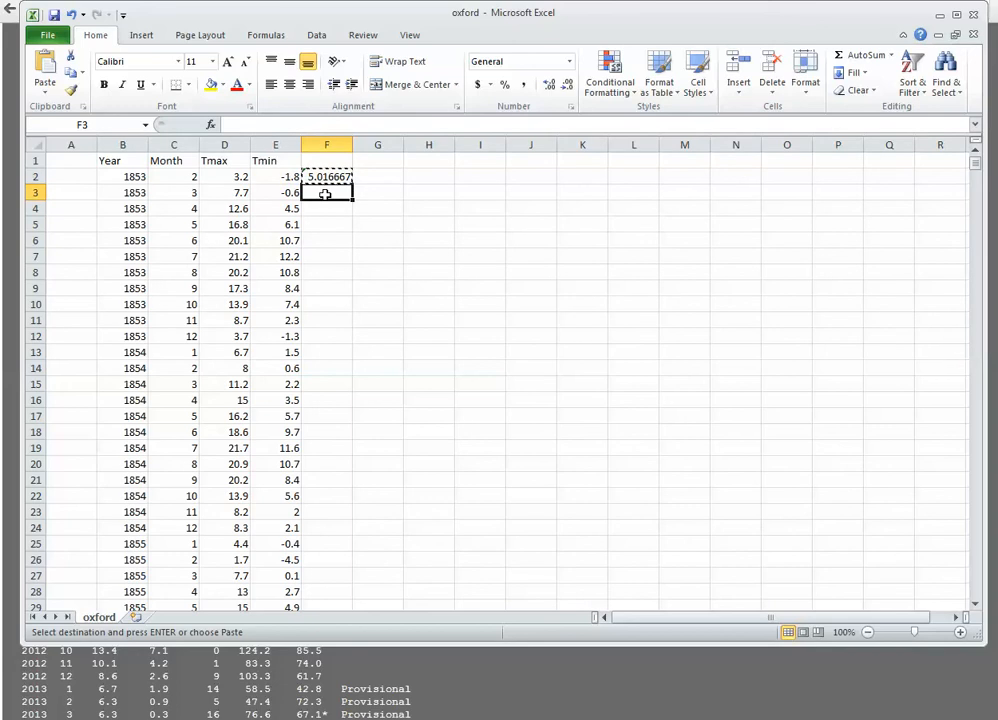
pyautogui.moveTo(975, 162); pyautogui.dragTo(982, 597)
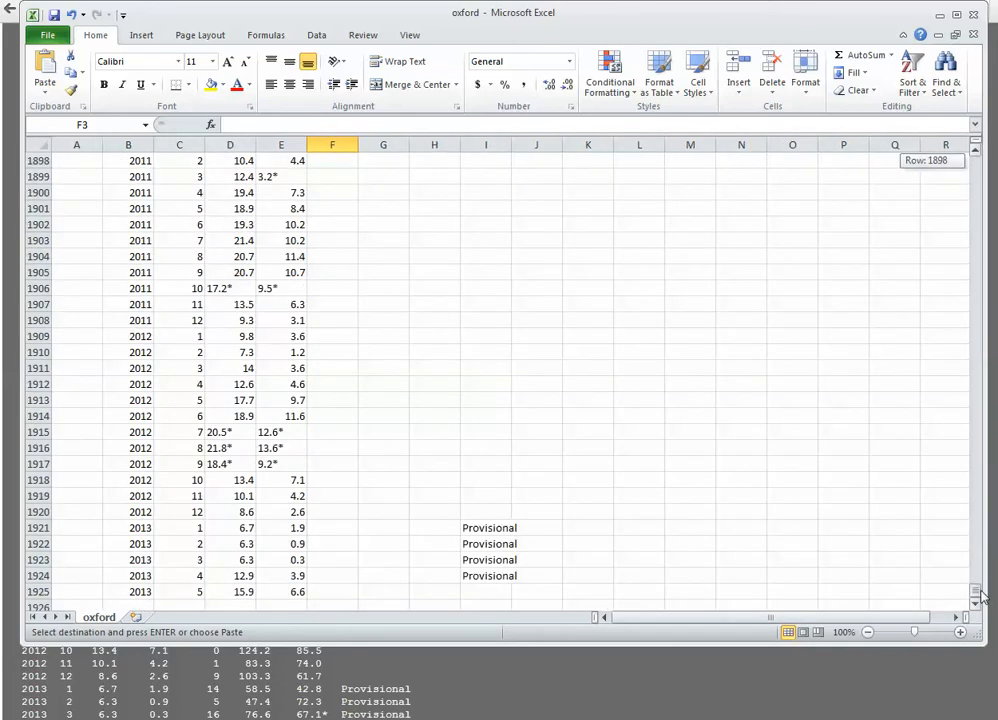
pyautogui.keyDown('shift'); pyautogui.click(336, 449); pyautogui.keyUp('shift')
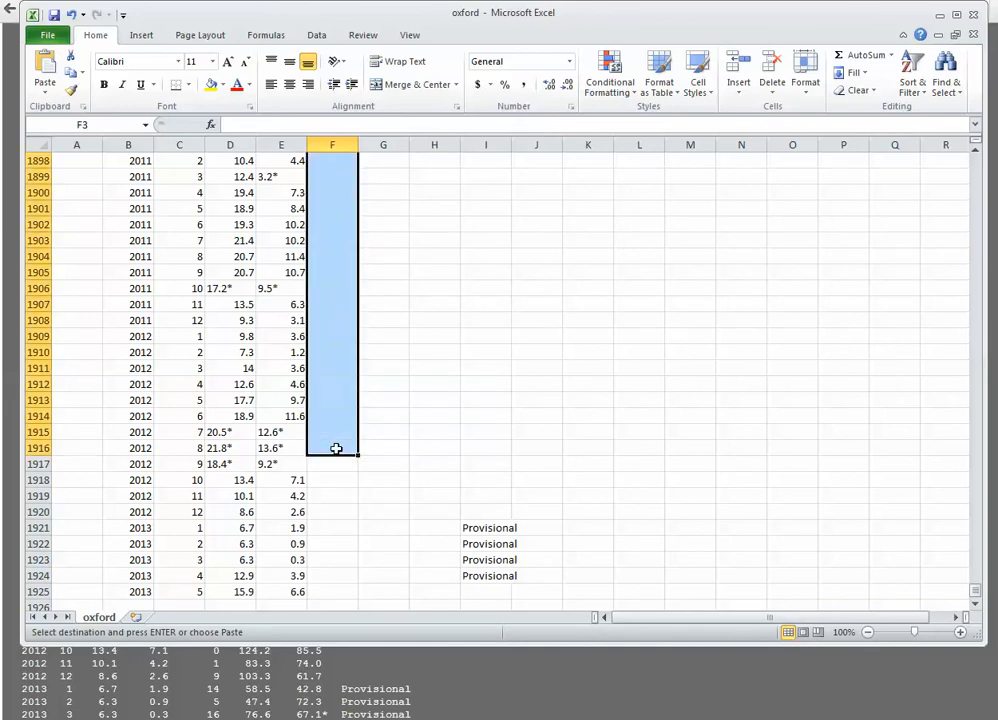
pyautogui.hotkey('ctrl', 'v')
pyautogui.scroll(-10, 490, 447)
pyautogui.scroll(-16, 490, 447)
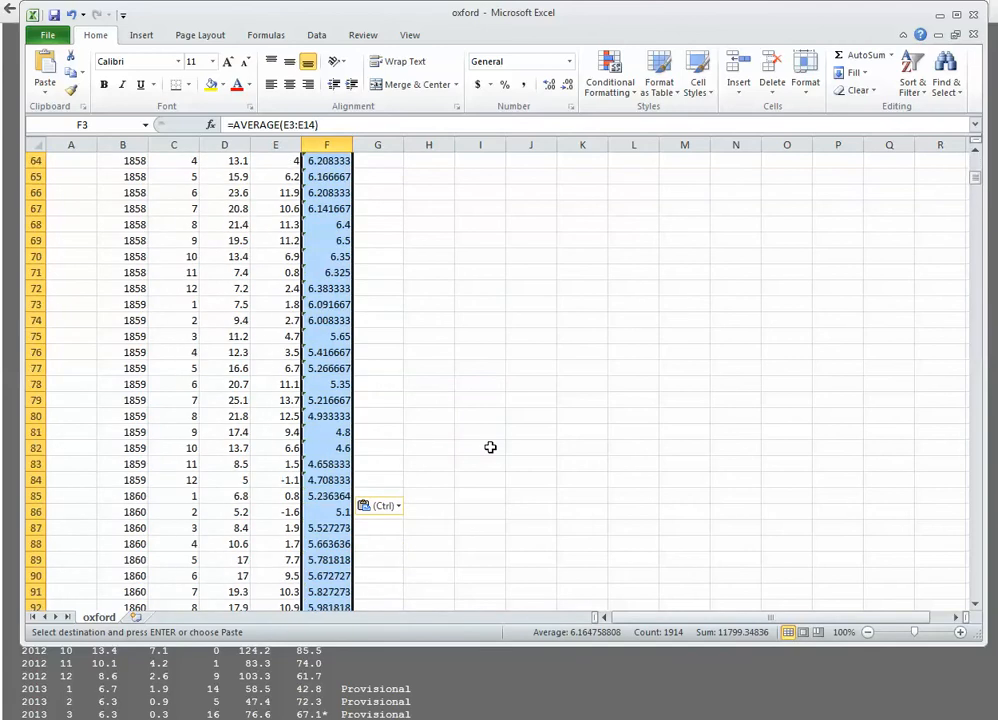
pyautogui.scroll(-5, 490, 447)
pyautogui.scroll(20, 490, 447)
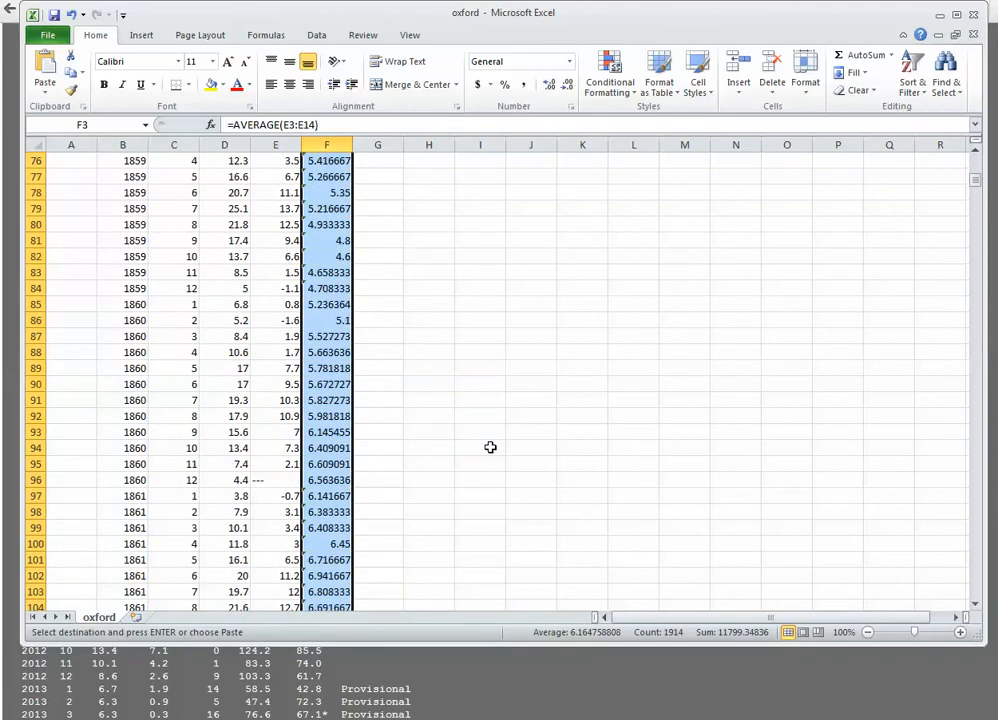
pyautogui.scroll(8, 490, 447)
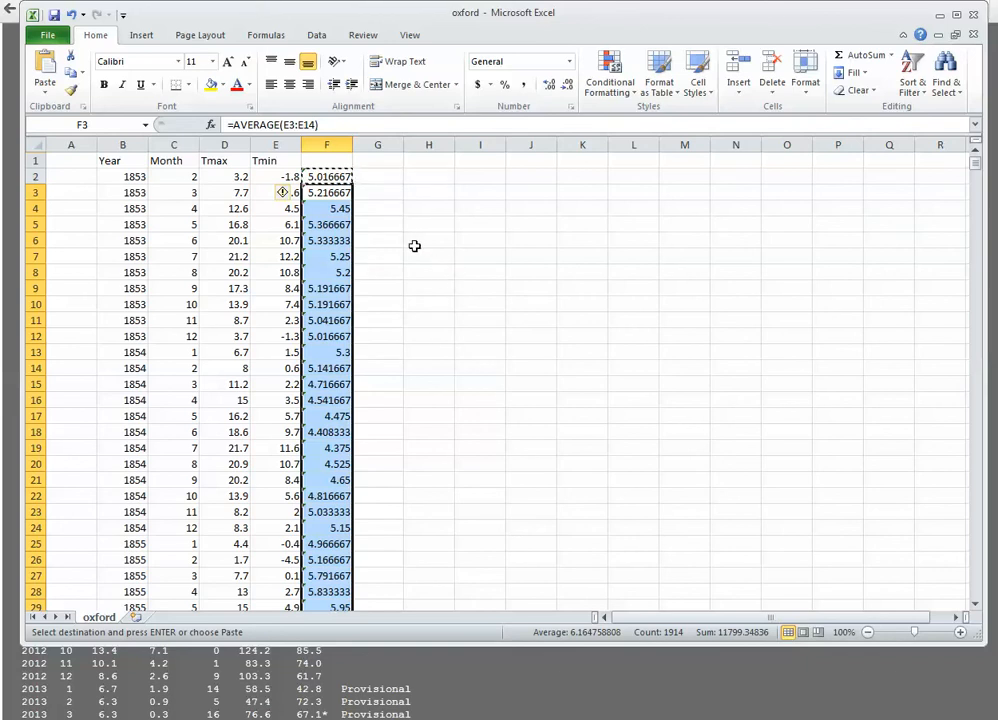
# Insert an empty line chart from a blank cell and place it beside the data, clear of column F
pyautogui.click(414, 246)
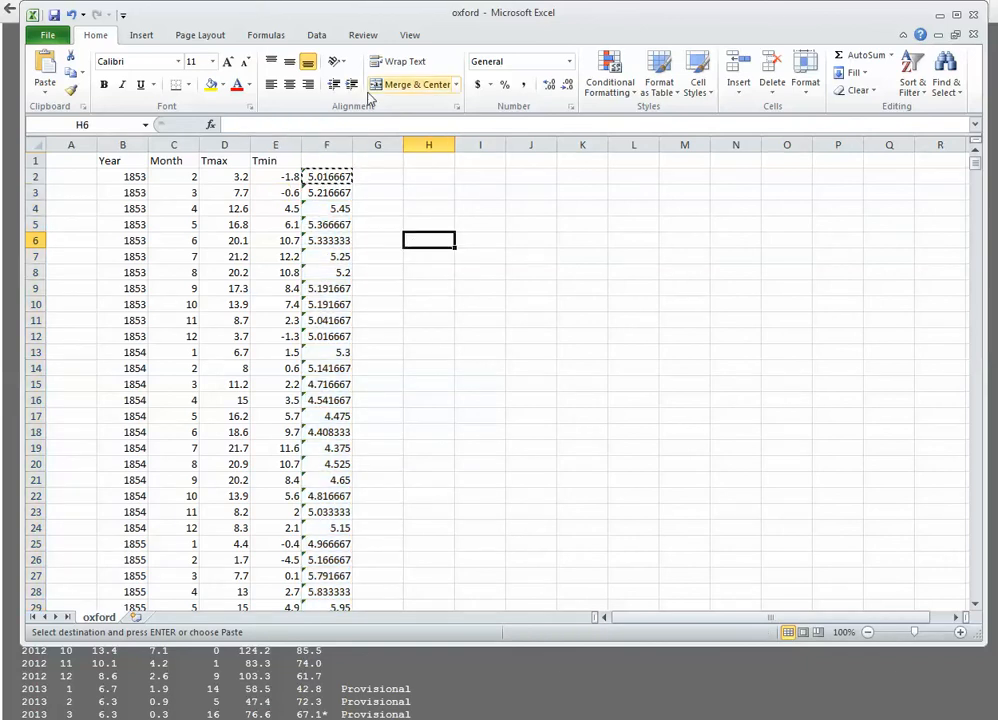
pyautogui.click(135, 37)
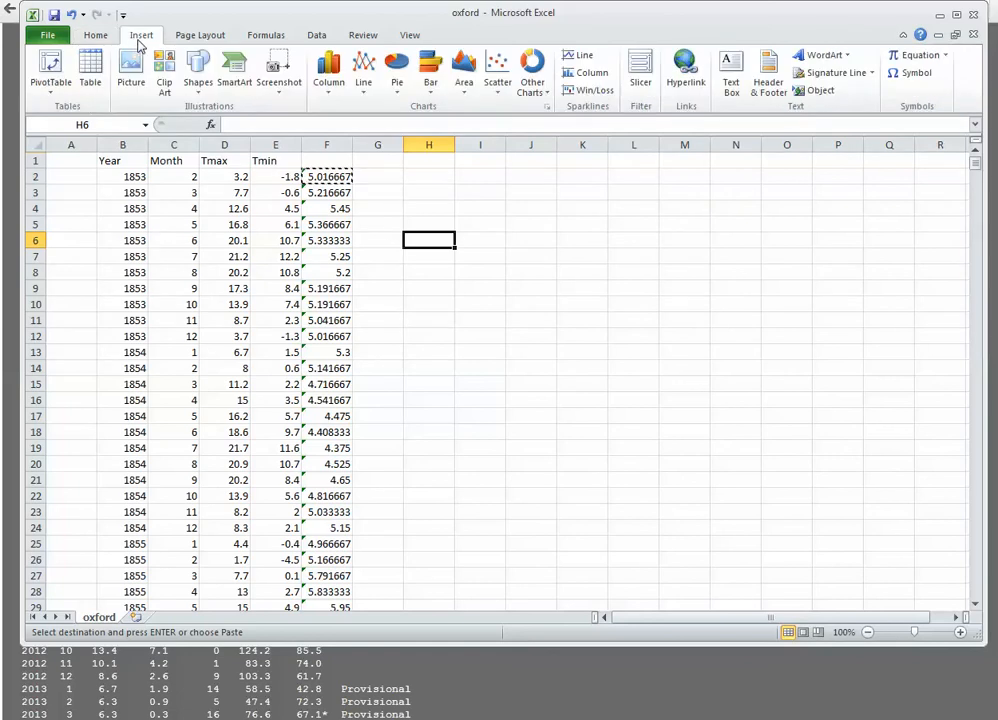
pyautogui.click(371, 69)
pyautogui.click(370, 136)
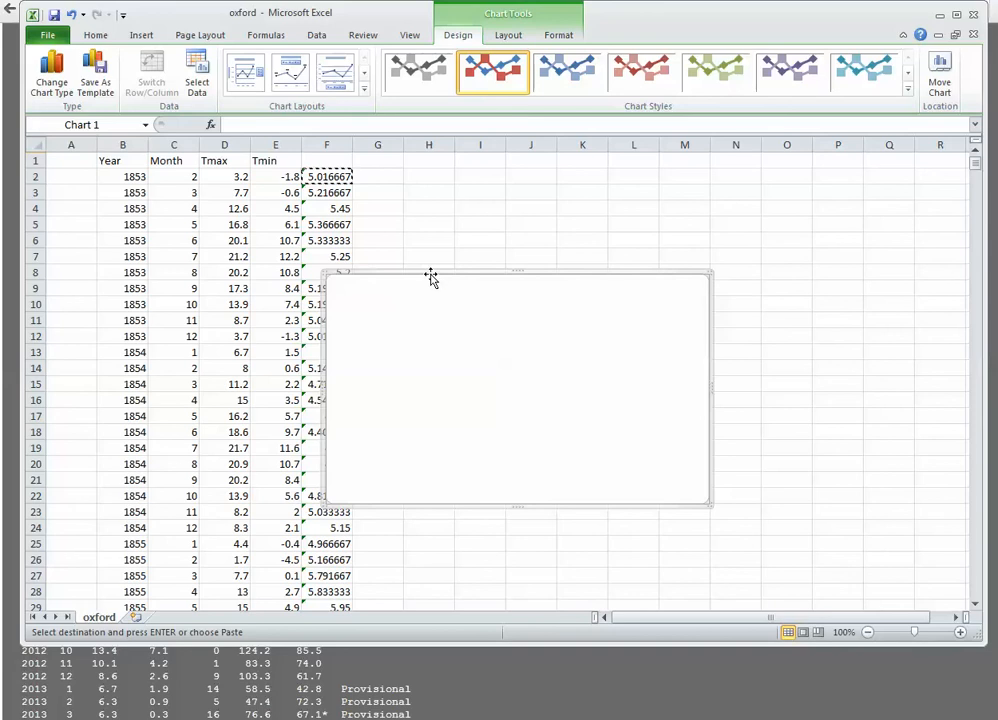
pyautogui.moveTo(431, 276); pyautogui.dragTo(506, 265)
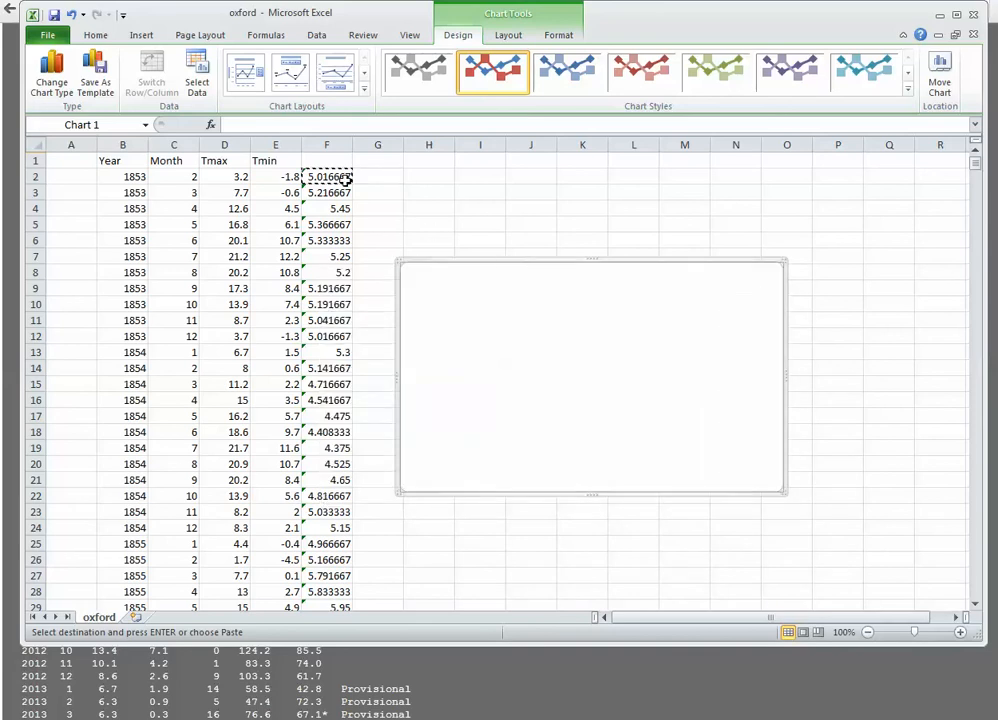
# Set the chart's data range to the whole of column F
pyautogui.click(197, 75)
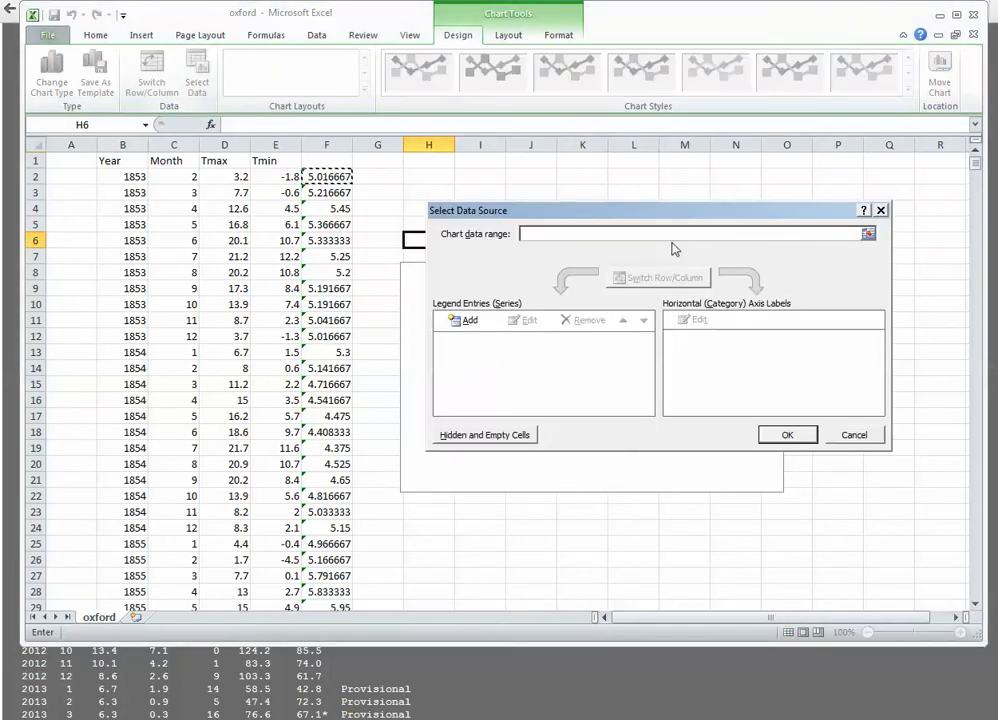
pyautogui.click(334, 145)
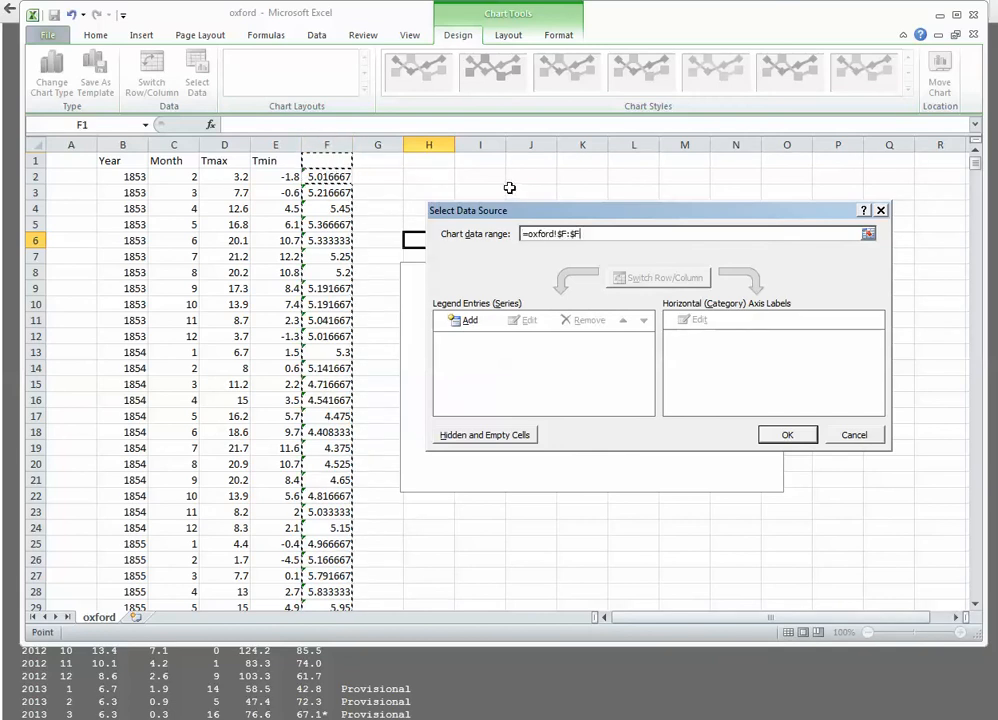
pyautogui.click(788, 436)
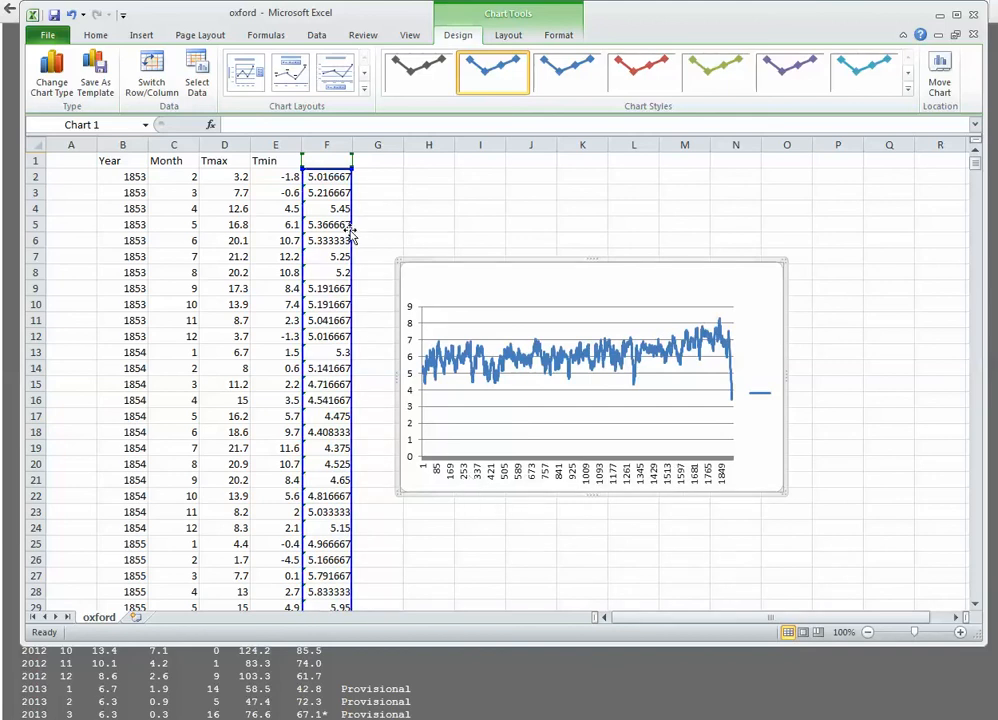
# Set the chart's horizontal axis labels to the years in B2:B1910
pyautogui.click(193, 68)
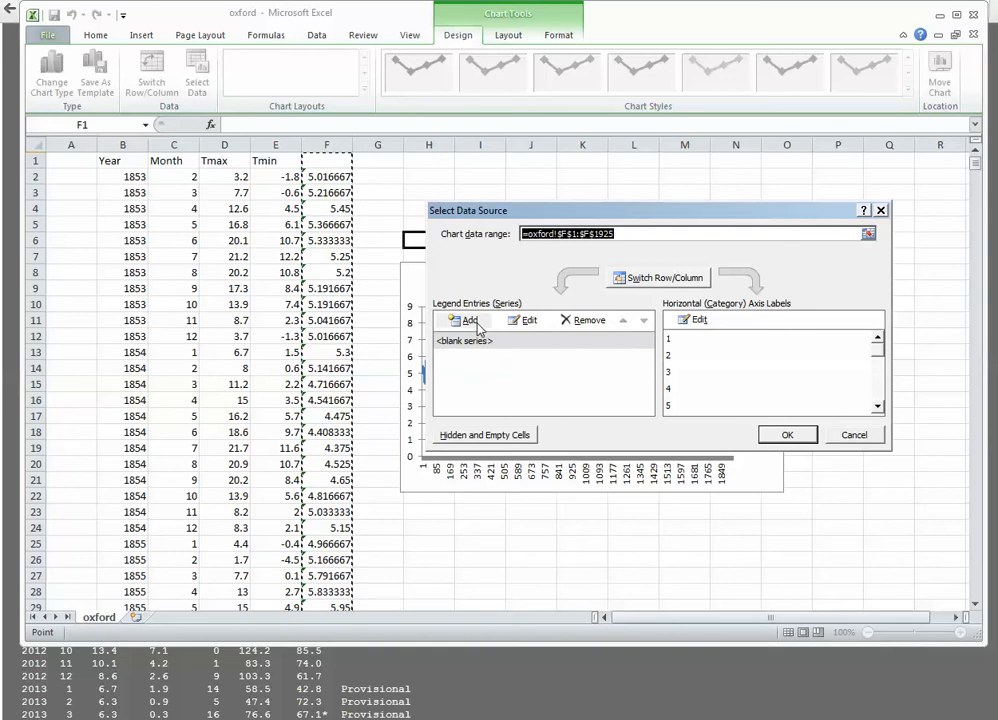
pyautogui.click(688, 325)
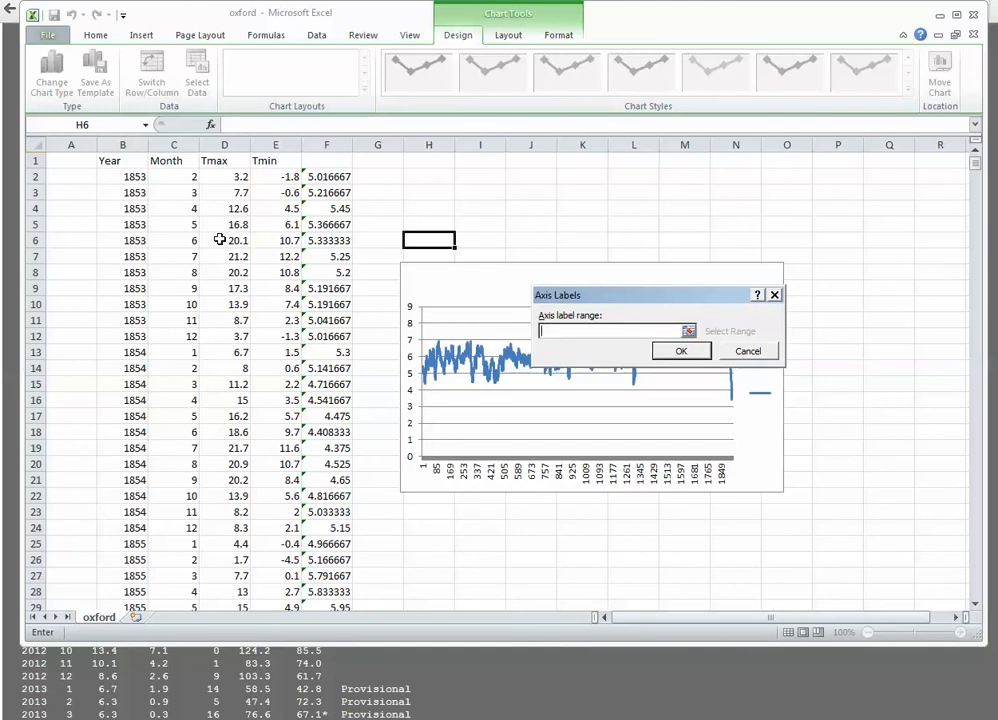
pyautogui.click(130, 178)
pyautogui.moveTo(975, 168); pyautogui.dragTo(975, 592)
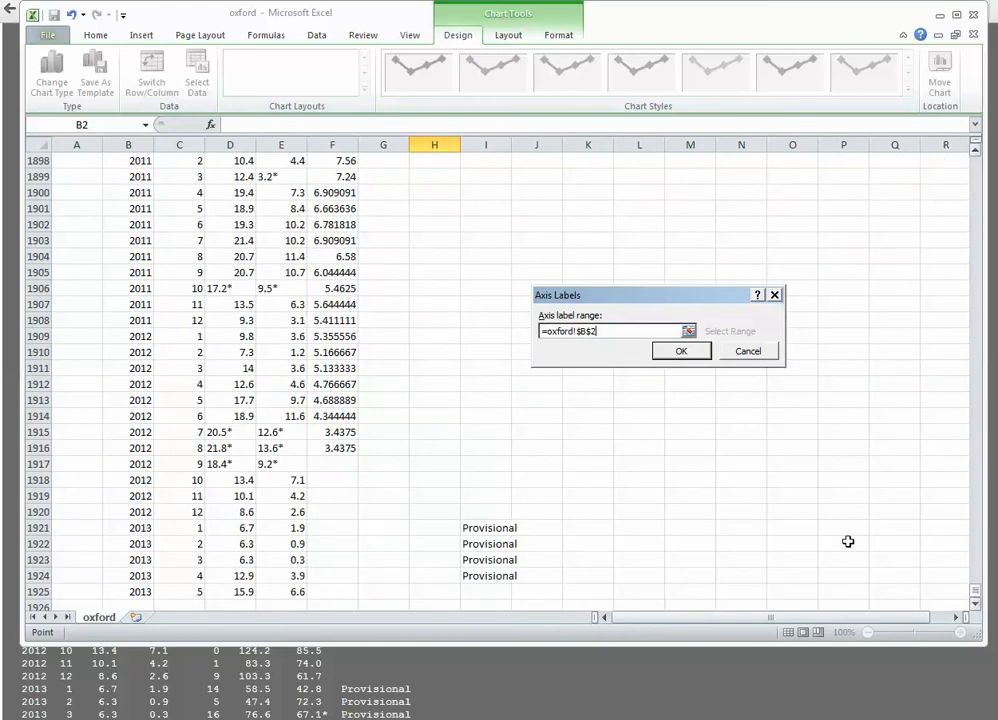
pyautogui.keyDown('shift'); pyautogui.click(123, 357); pyautogui.keyUp('shift')
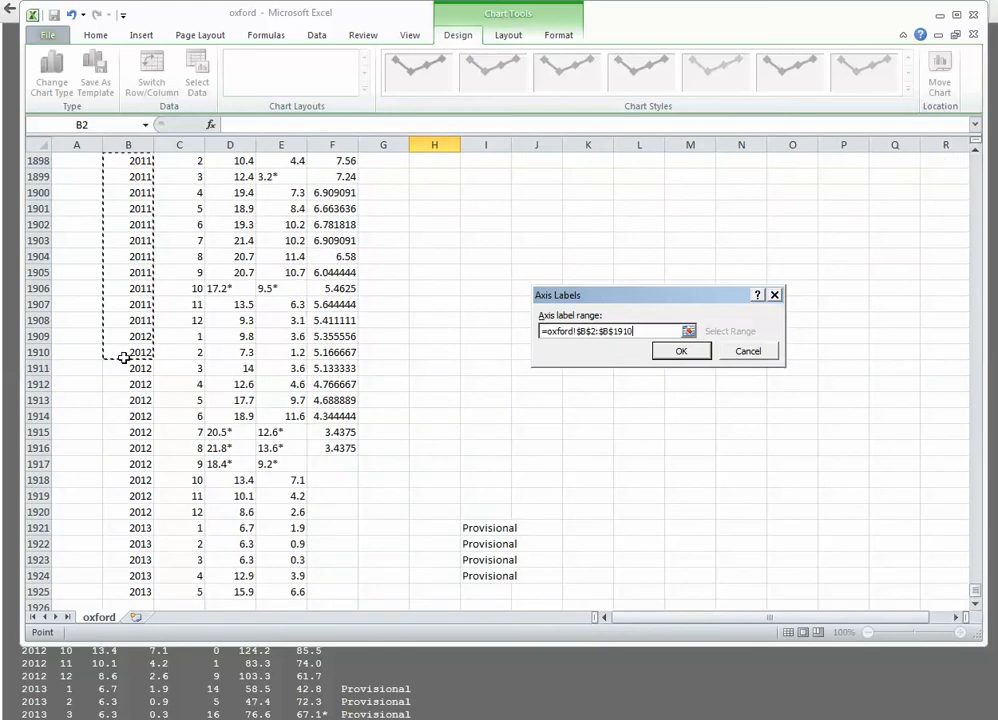
pyautogui.click(680, 352)
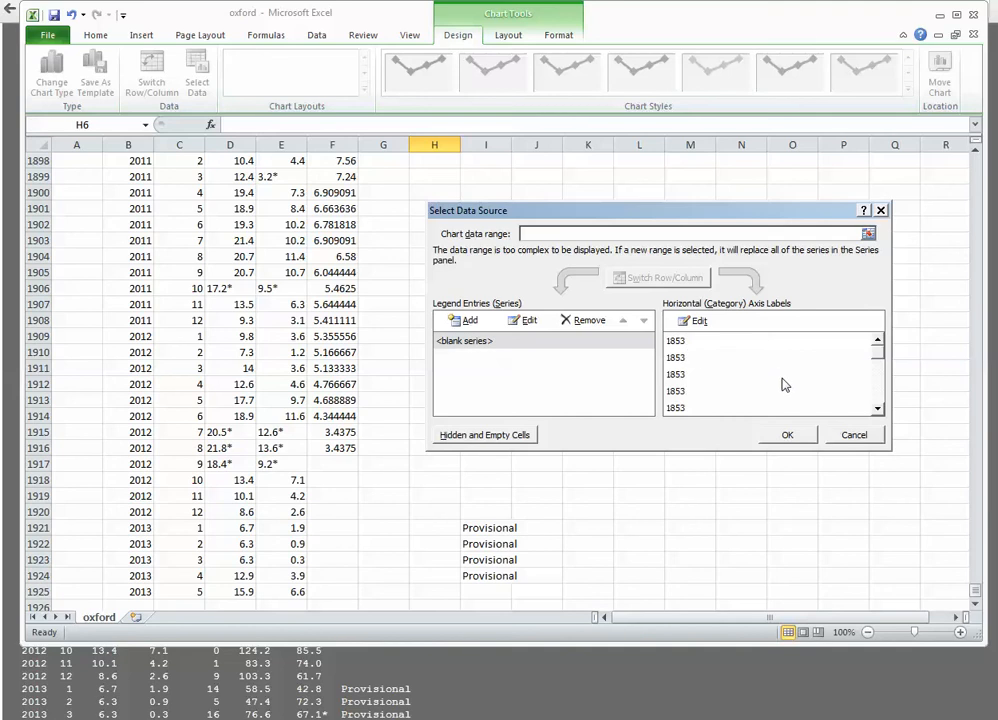
pyautogui.click(789, 436)
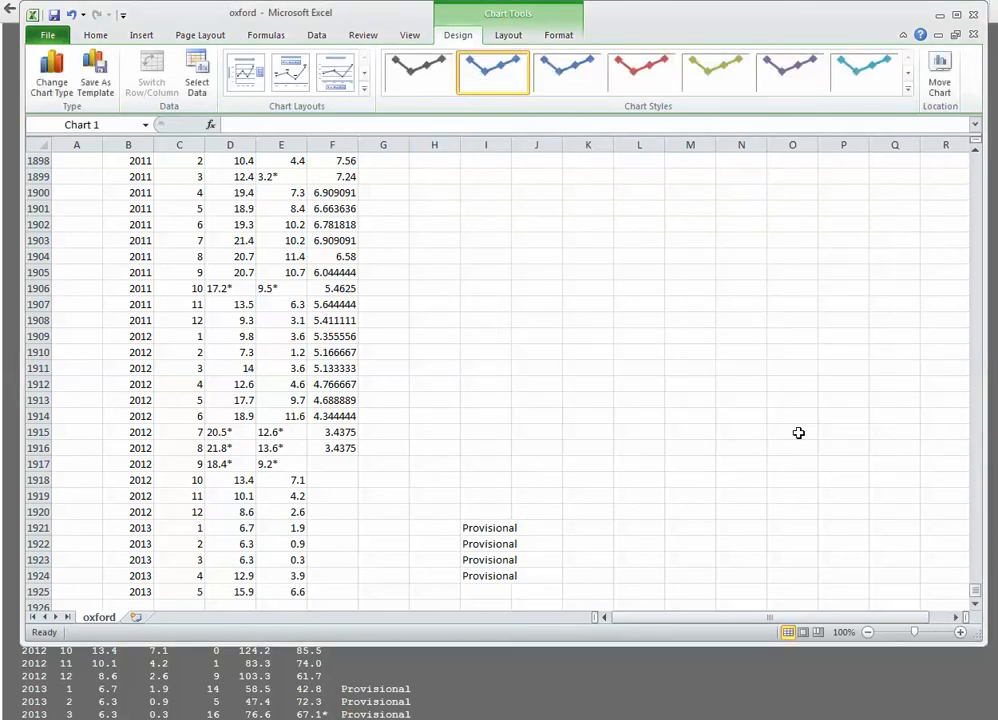
pyautogui.moveTo(975, 590); pyautogui.dragTo(973, 160)
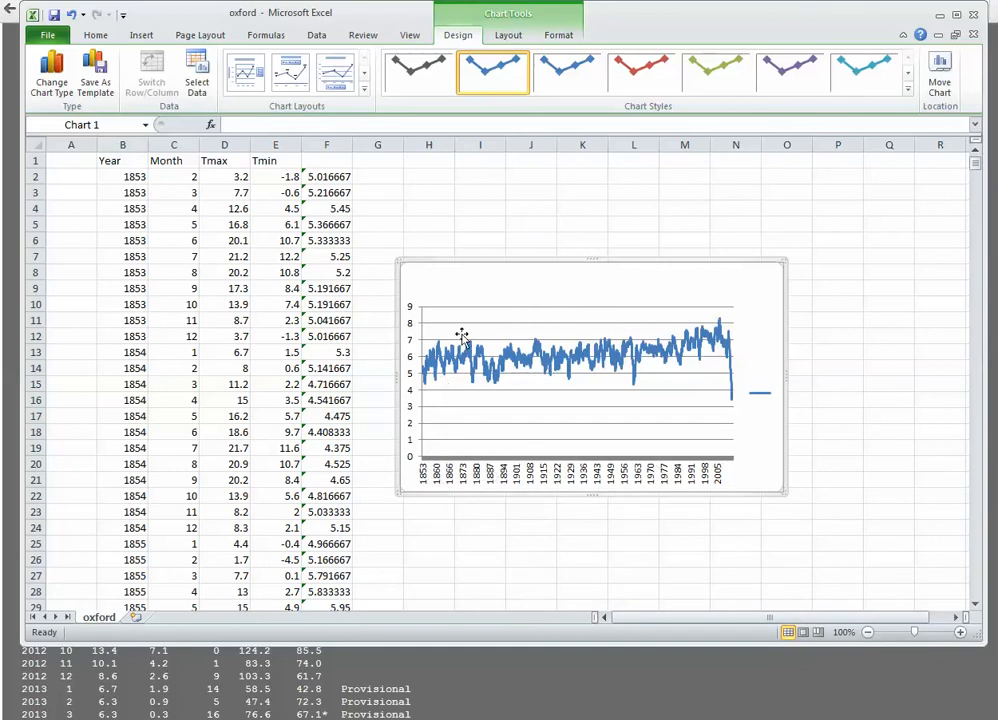
# Move and enlarge the chart to span about columns A to Q and rows 1 to 28
pyautogui.click(591, 274)
pyautogui.moveTo(567, 257); pyautogui.dragTo(240, 370)
pyautogui.moveTo(450, 372); pyautogui.dragTo(942, 162)
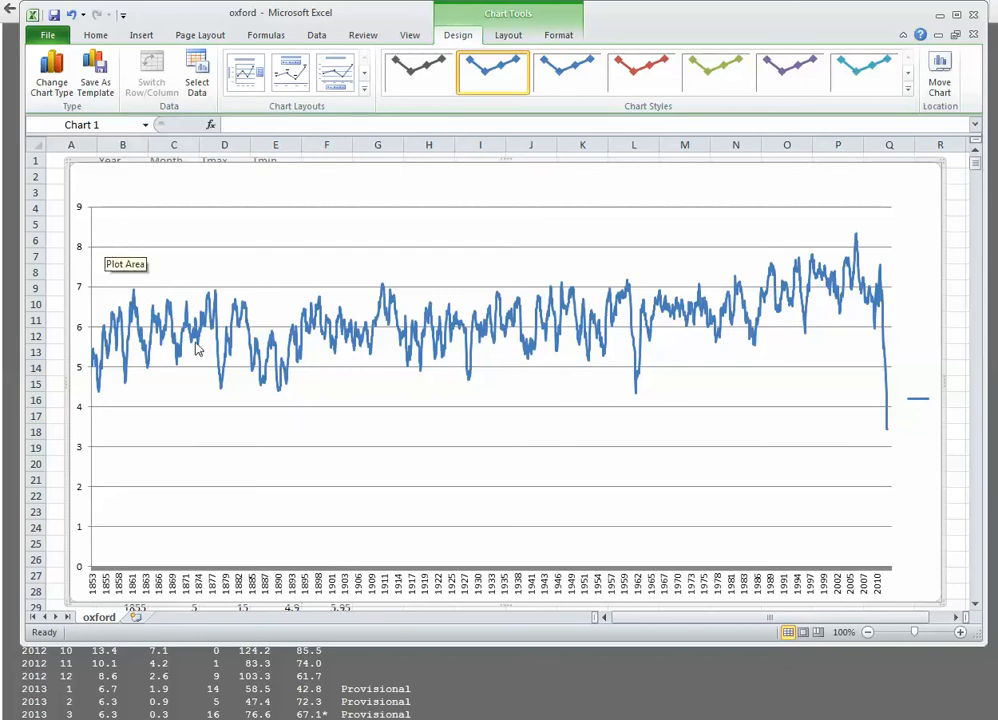
# Fix the chart's vertical axis range to a minimum of 4 and a maximum of 8.5
pyautogui.doubleClick(80, 328)
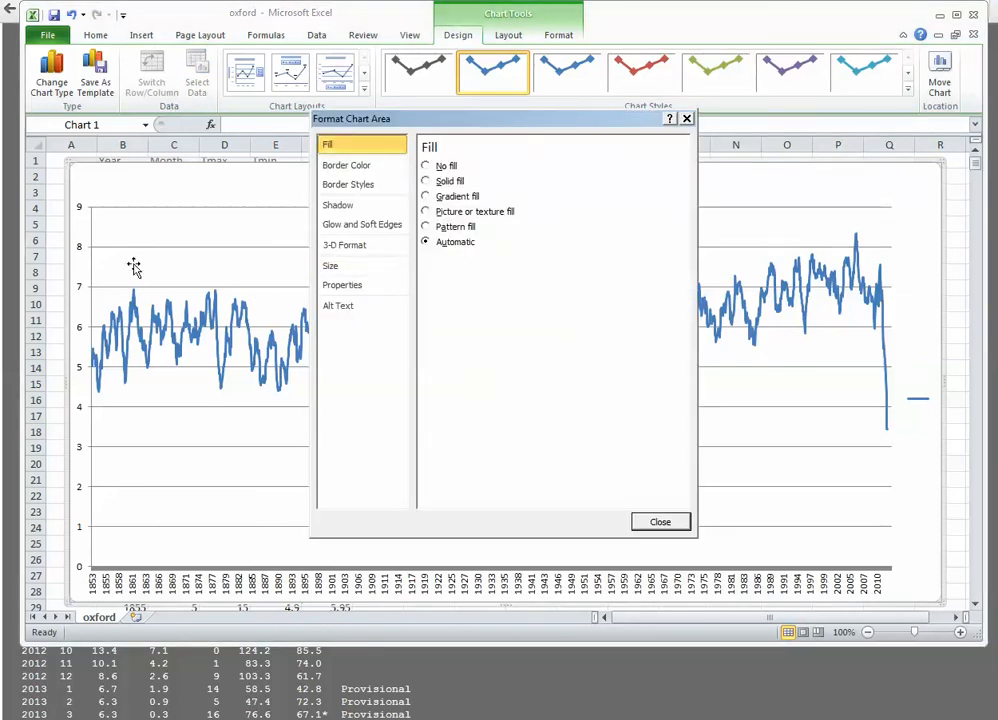
pyautogui.click(79, 249)
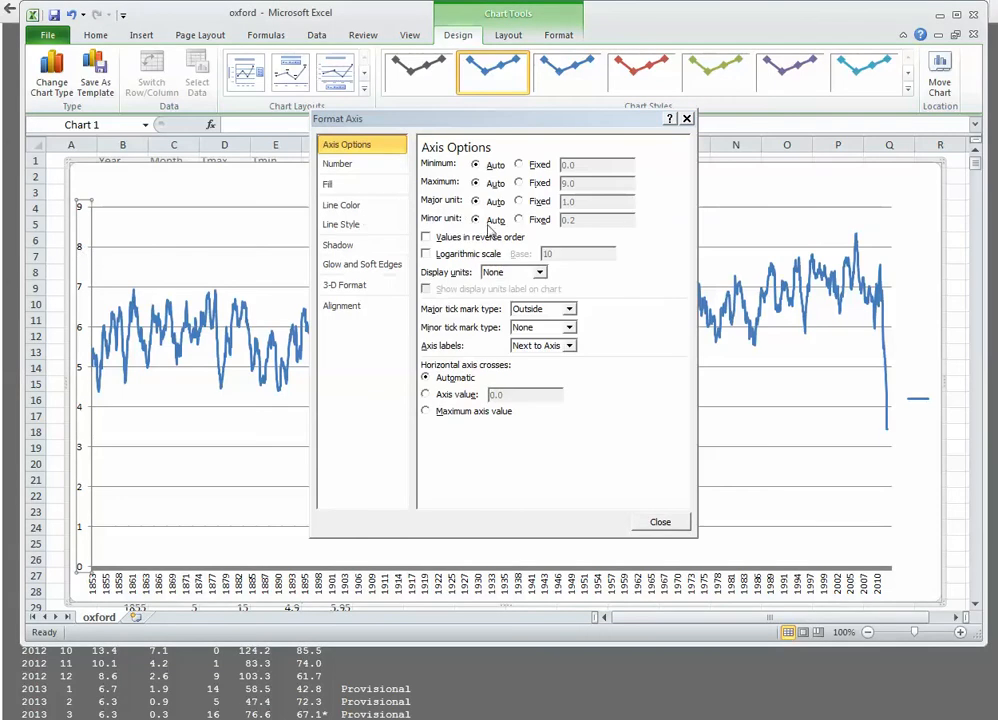
pyautogui.click(519, 165)
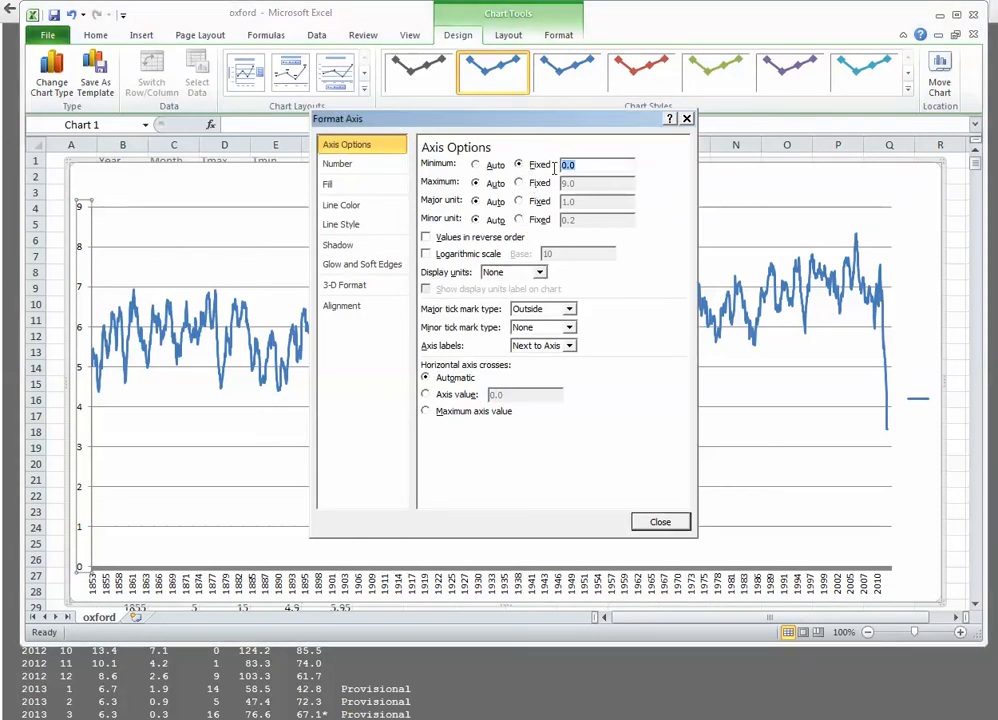
pyautogui.write('4')
pyautogui.click(540, 184)
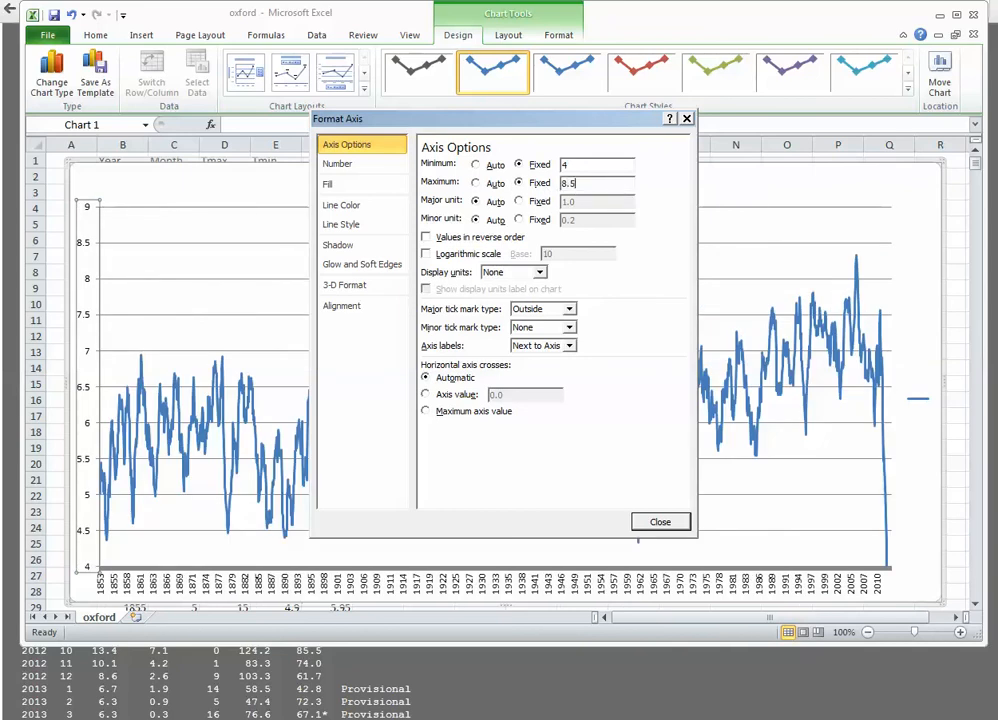
pyautogui.click(662, 521)
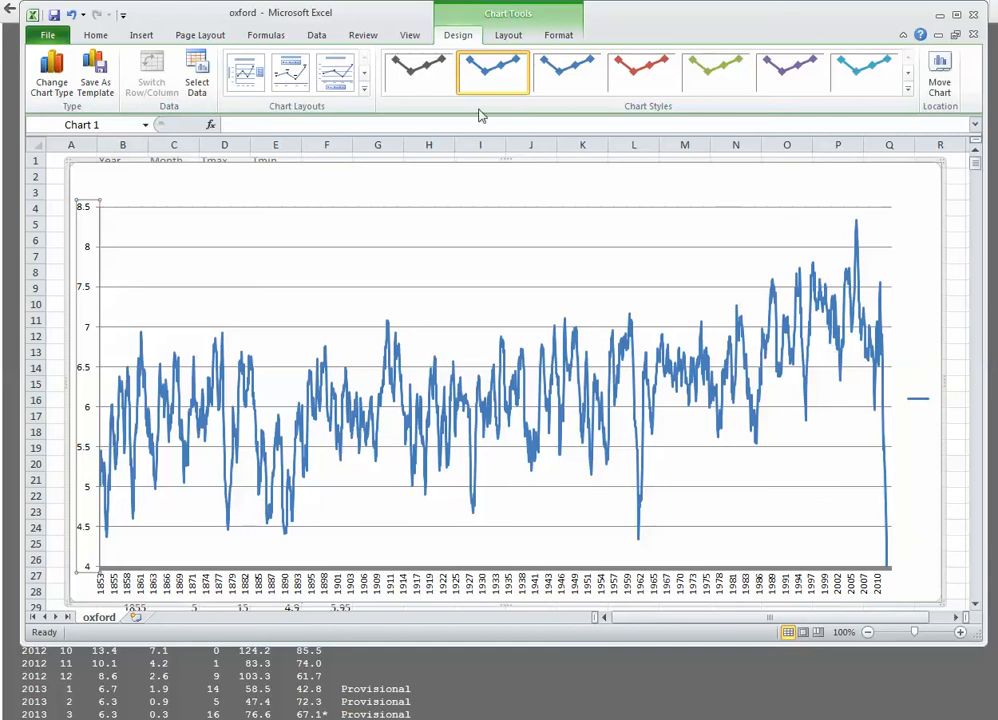
# Add a linear trendline to the running-average series in the chart
pyautogui.click(508, 36)
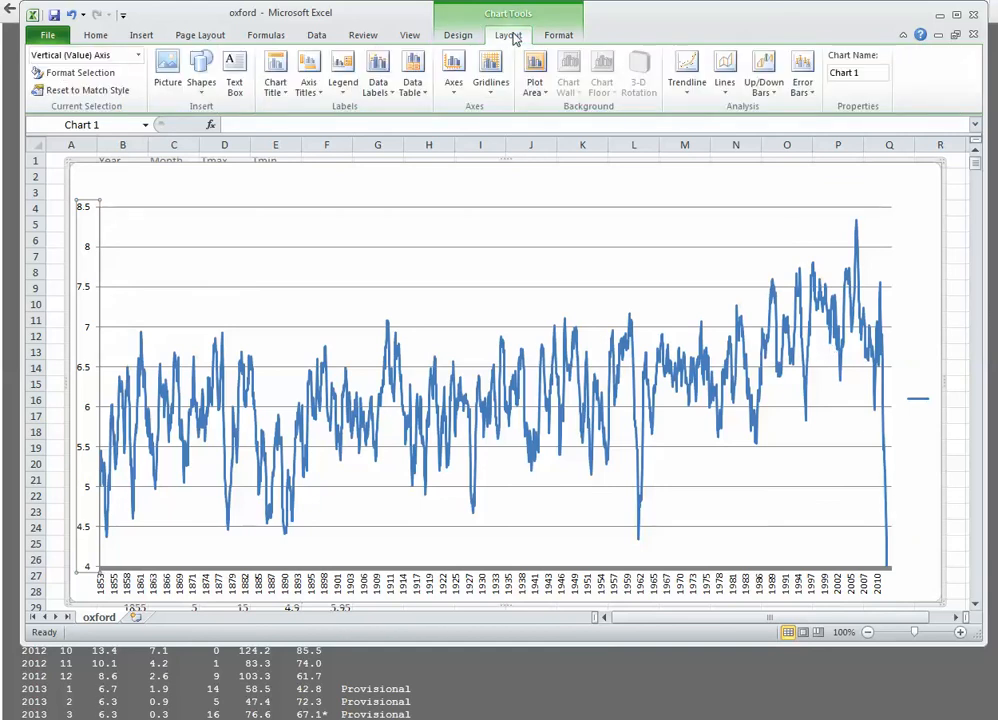
pyautogui.click(688, 78)
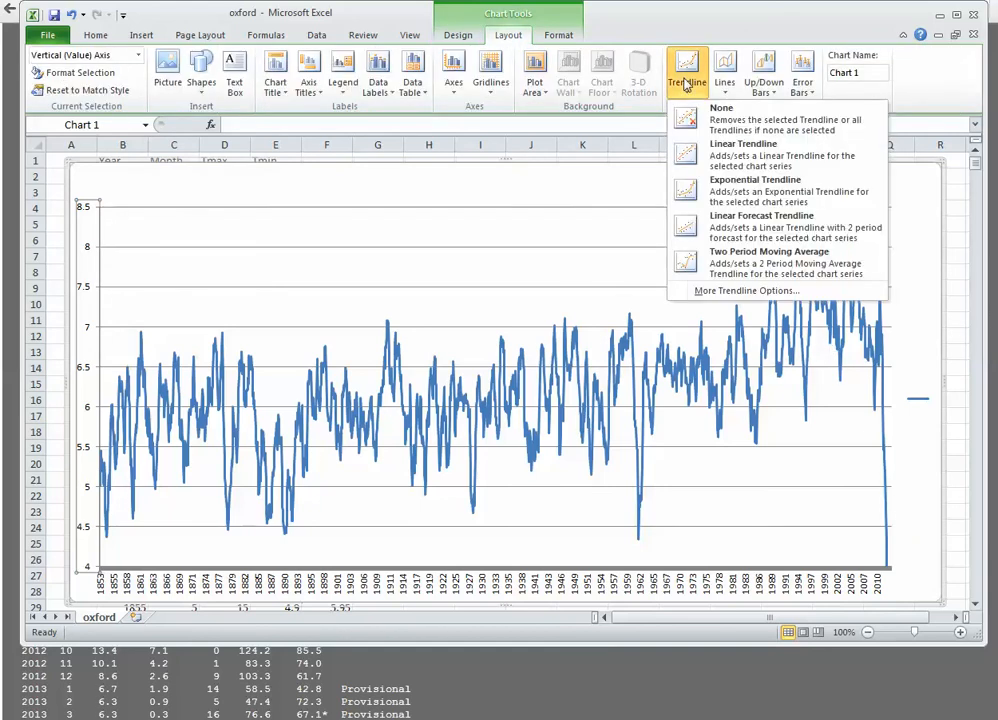
pyautogui.click(689, 153)
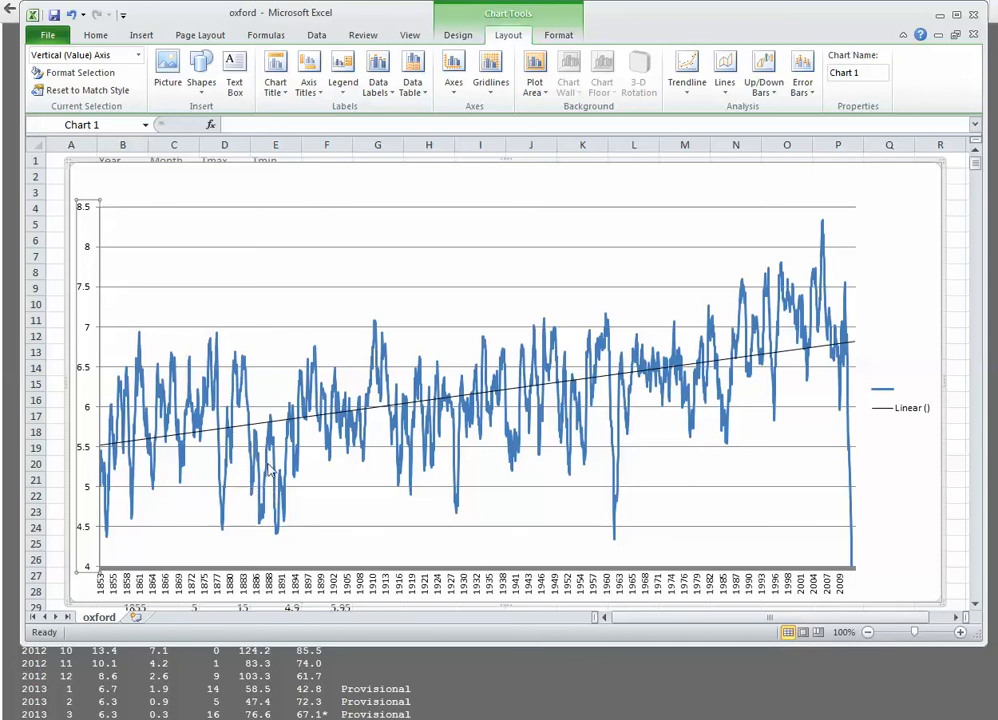
pyautogui.moveTo(278, 481)
pyautogui.moveTo(368, 403)
pyautogui.moveTo(548, 364)
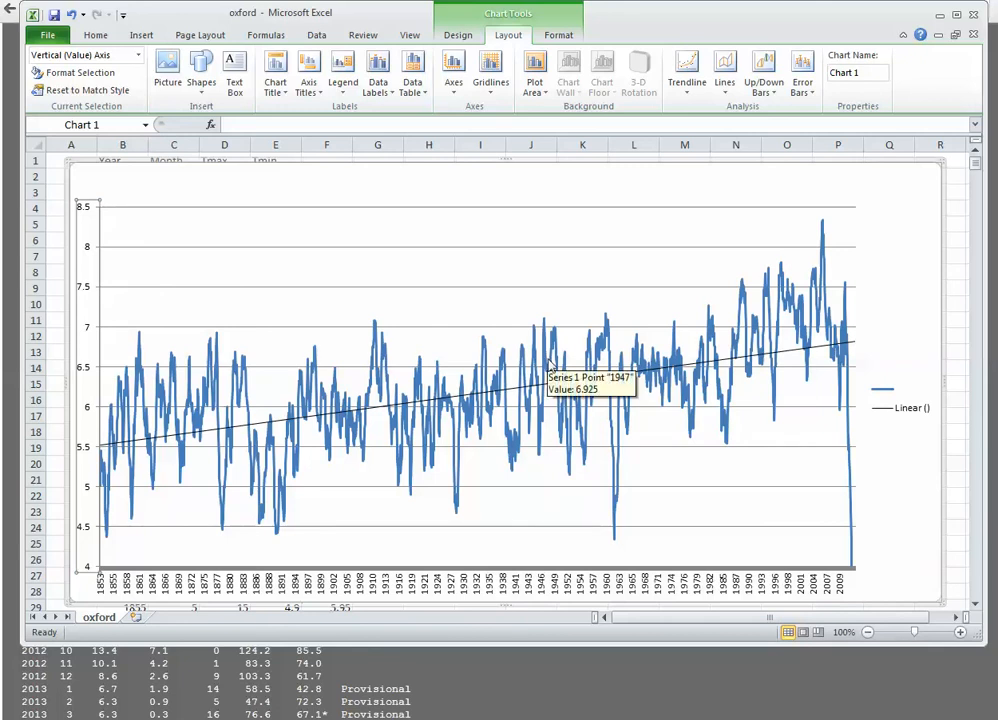